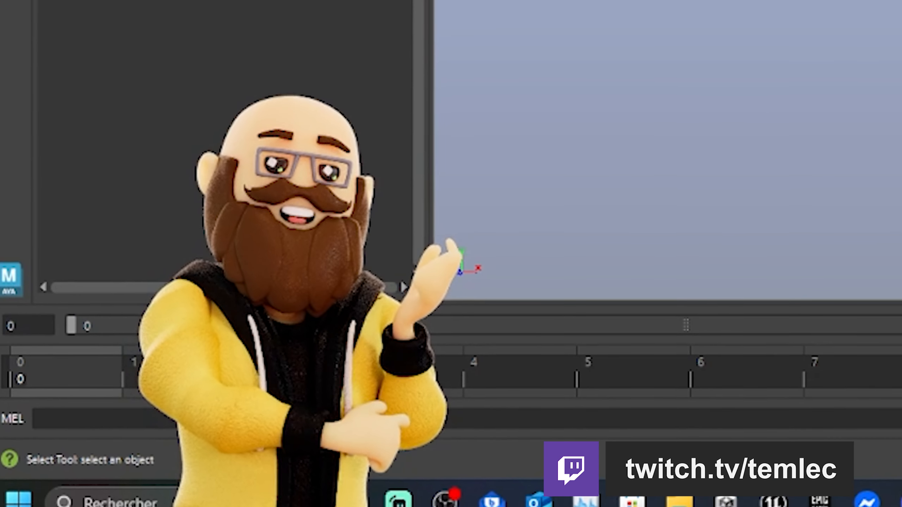
alt+drag(668, 149, 710, 137)
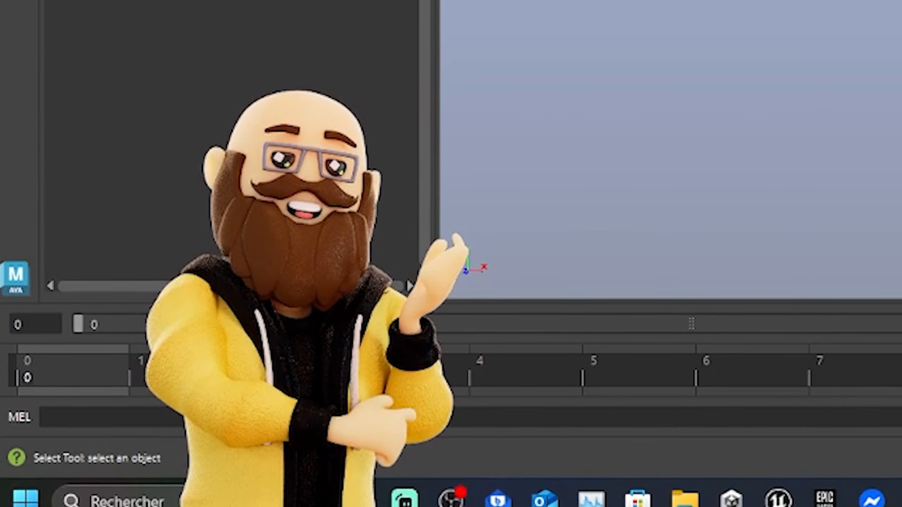
alt+drag(532, 213, 565, 231)
alt+drag(639, 235, 607, 256)
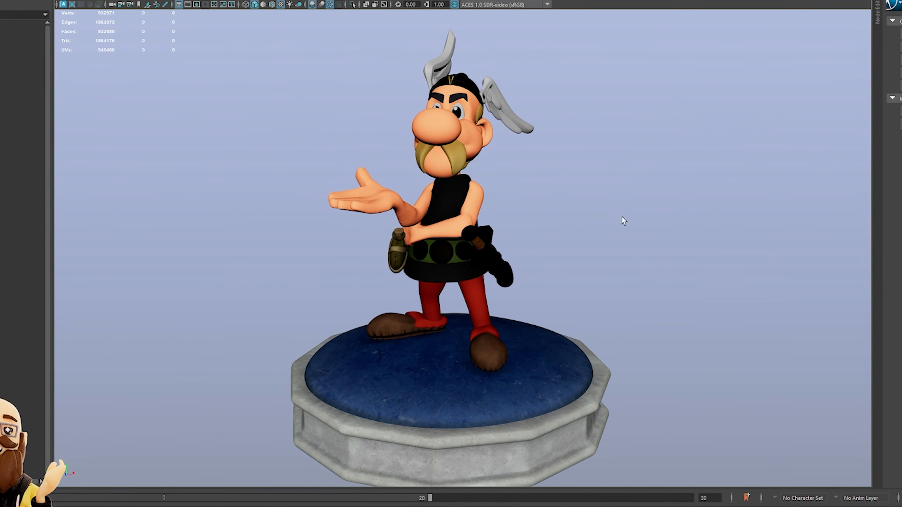
Step: Create a polygon cube and place it beside the Asterix character above the pedestal's edge
click(479, 137)
scroll(472, 142, up, 5)
click(266, 162)
click(33, 42)
key(w)
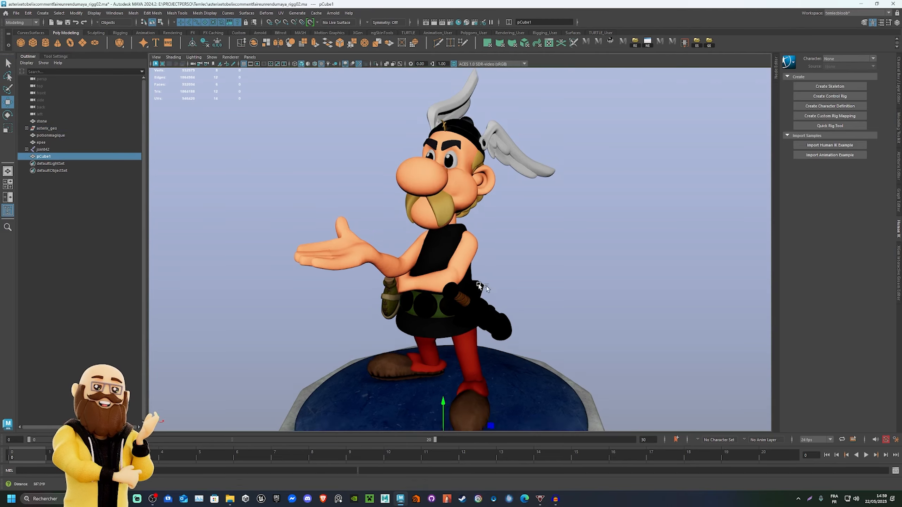
scroll(486, 287, down, 5)
alt+middle_drag(472, 356, 476, 286)
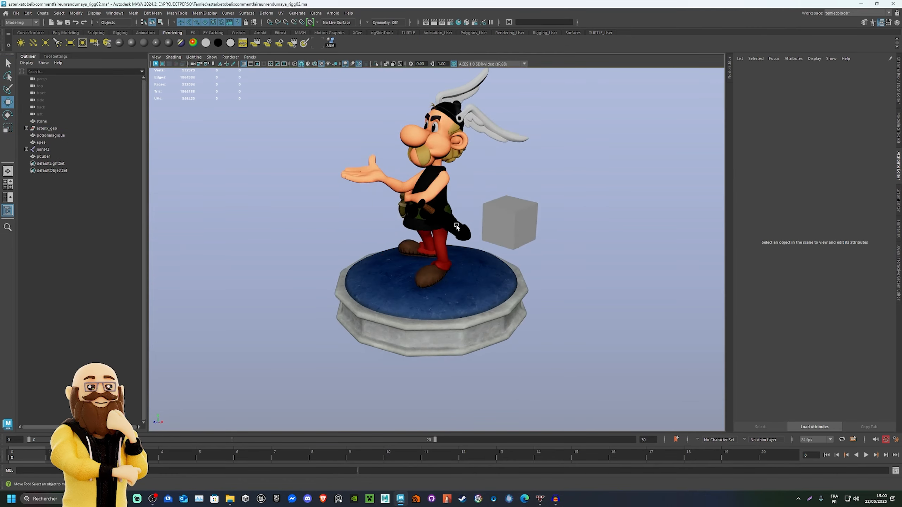
Step: Select the cube and examine its Lambert material attributes in the Attribute Editor
click(510, 222)
alt+drag(509, 227, 436, 278)
scroll(435, 277, up, 3)
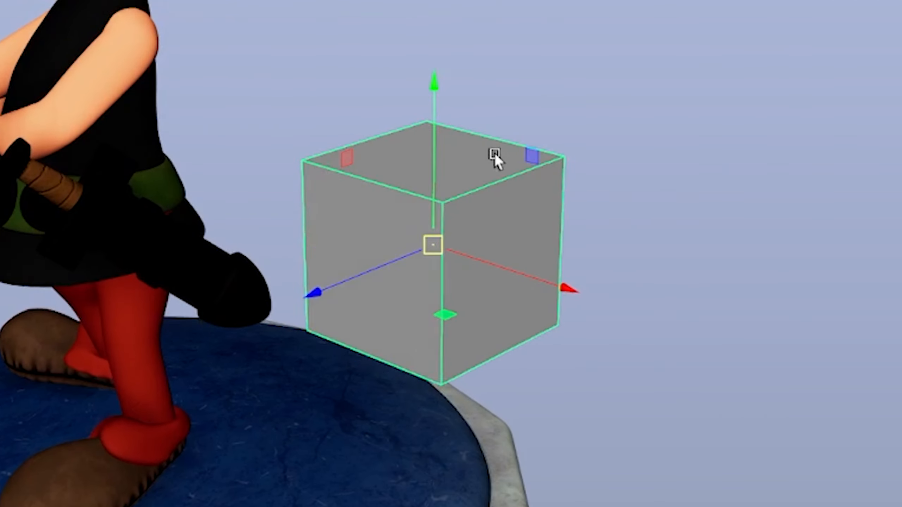
alt+drag(474, 211, 613, 199)
scroll(855, 122, up, 3)
alt+middle_drag(582, 273, 587, 266)
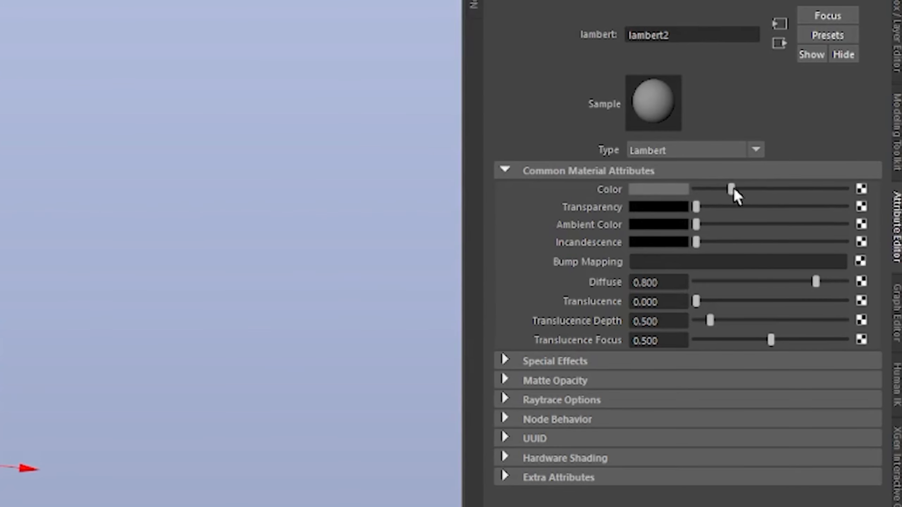
double_click(678, 33)
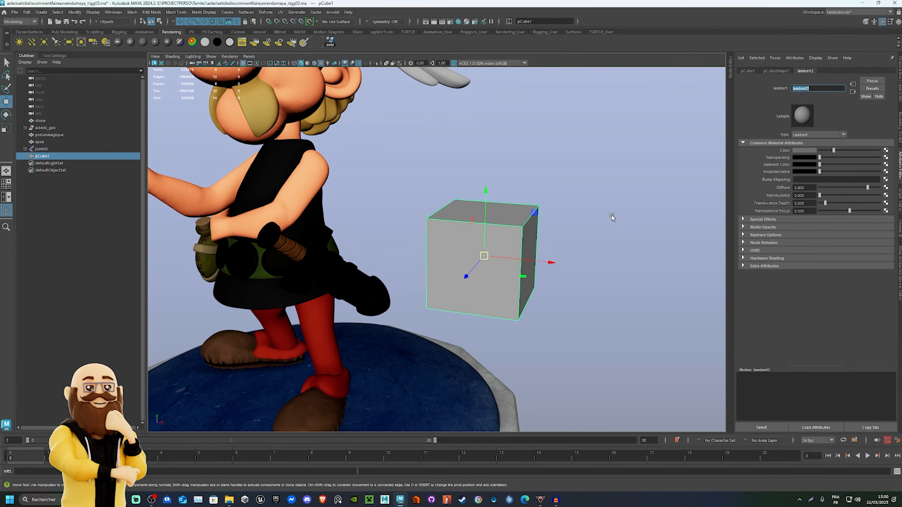
alt+drag(613, 217, 653, 222)
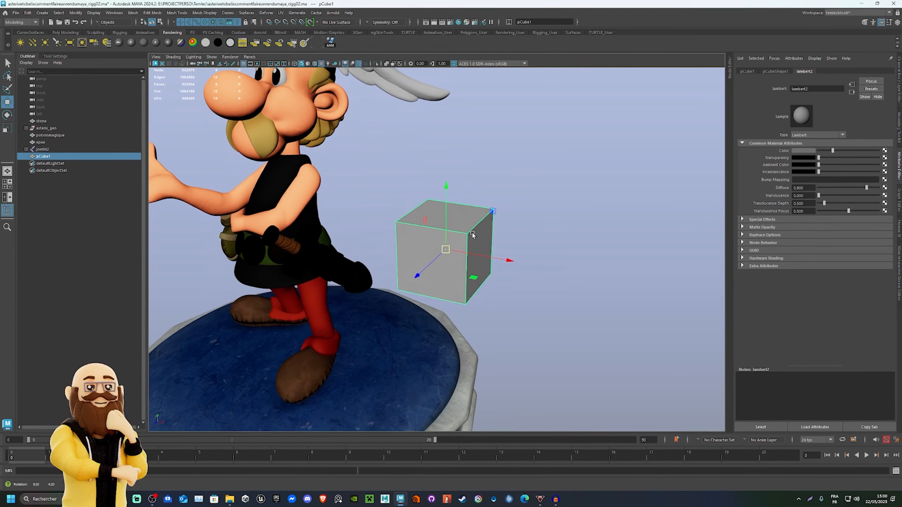
alt+drag(495, 252, 515, 238)
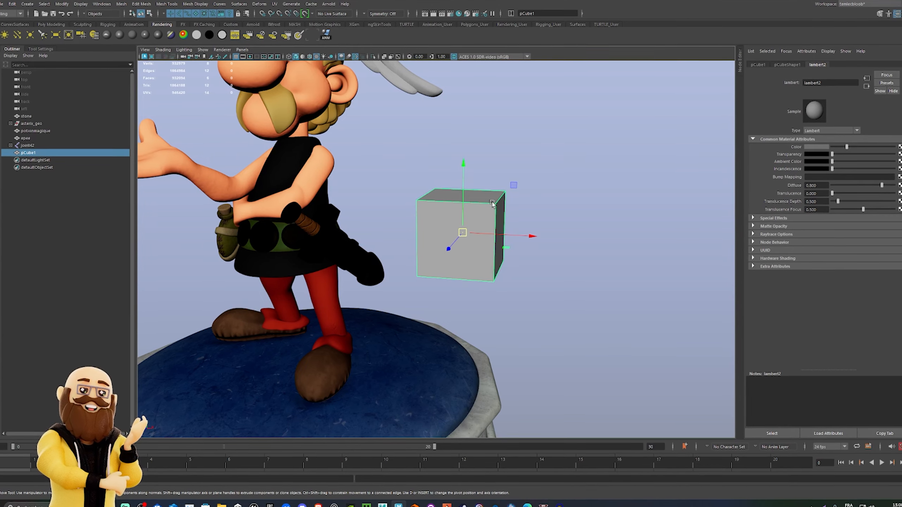
Step: Assign a new Arnold aiStandardSurface material to the cube
shift+right_click(490, 206)
right_click(490, 206)
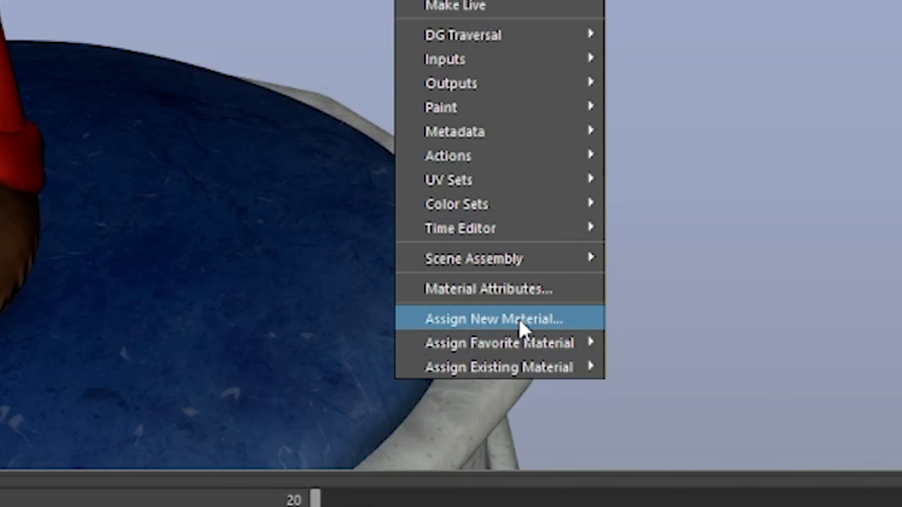
click(517, 320)
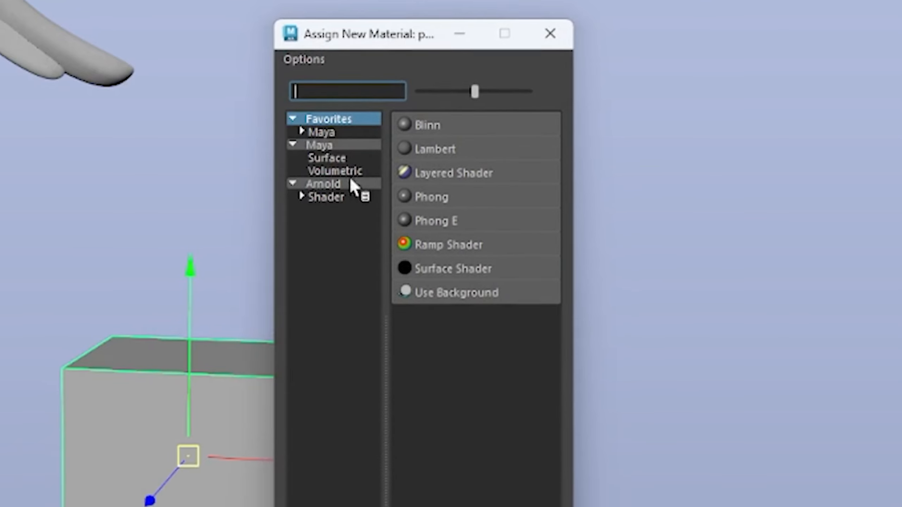
click(337, 180)
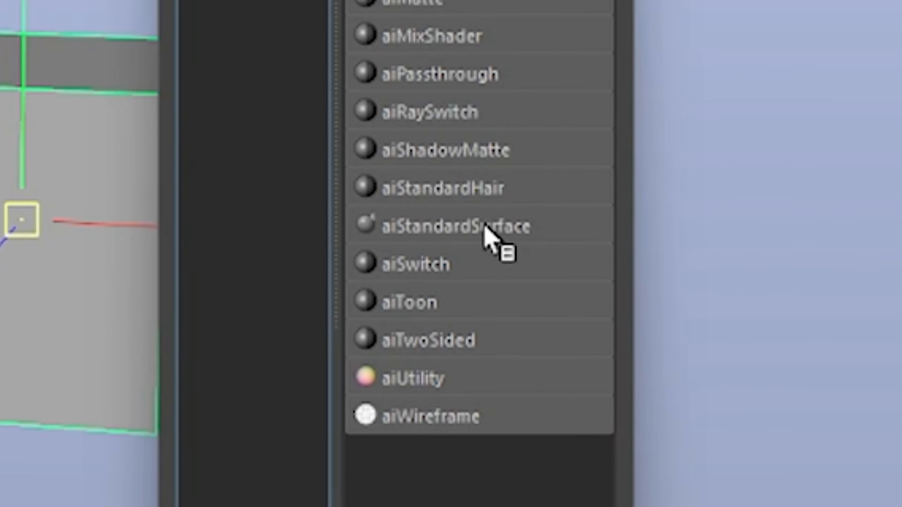
click(419, 231)
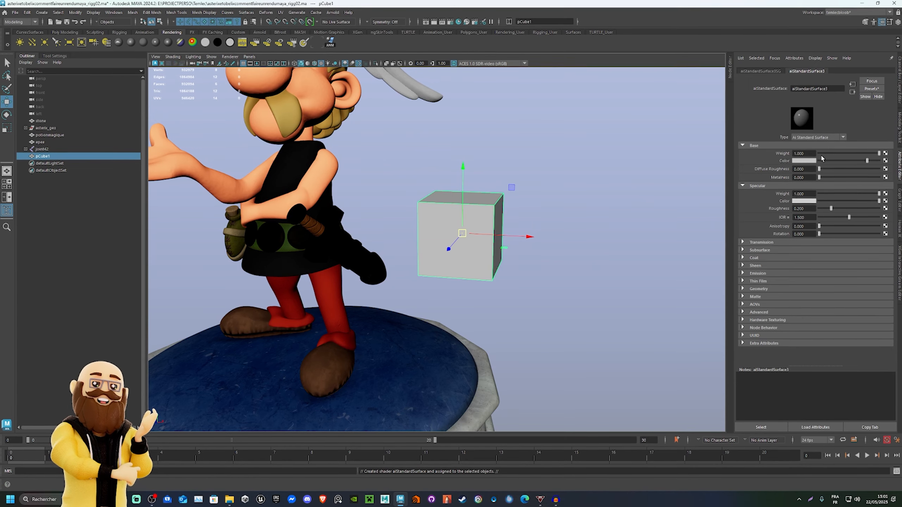
alt+drag(435, 241, 541, 217)
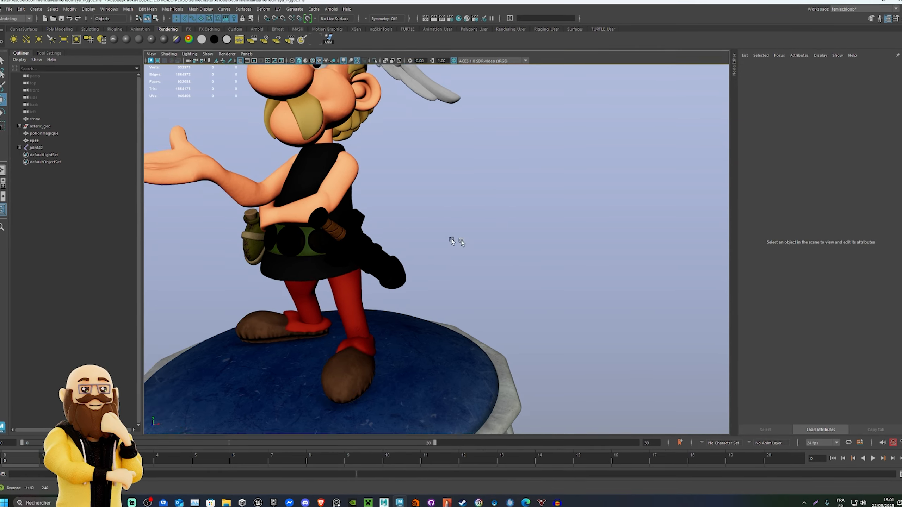
click(491, 149)
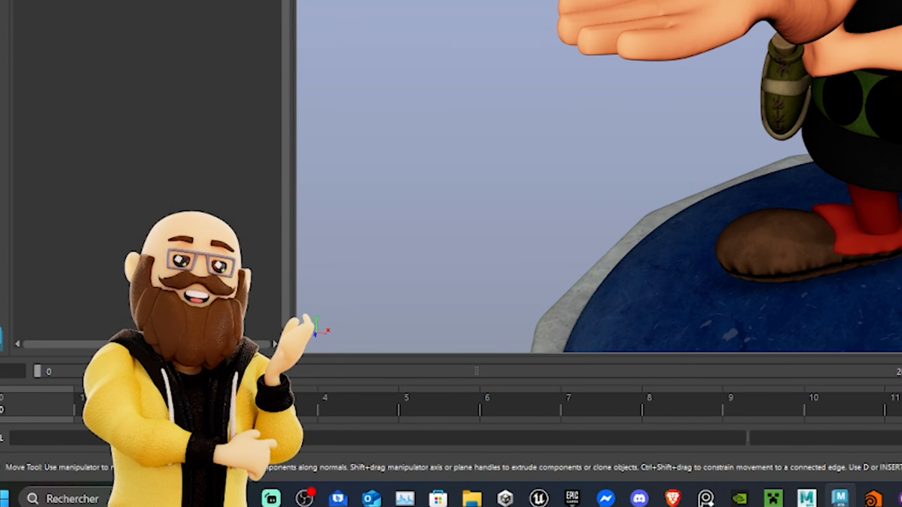
scroll(715, 211, down, 5)
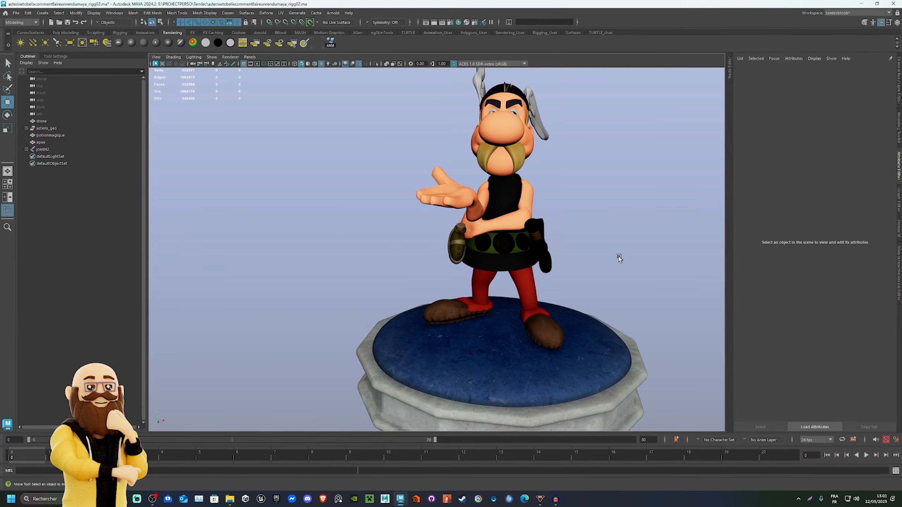
alt+drag(618, 257, 456, 431)
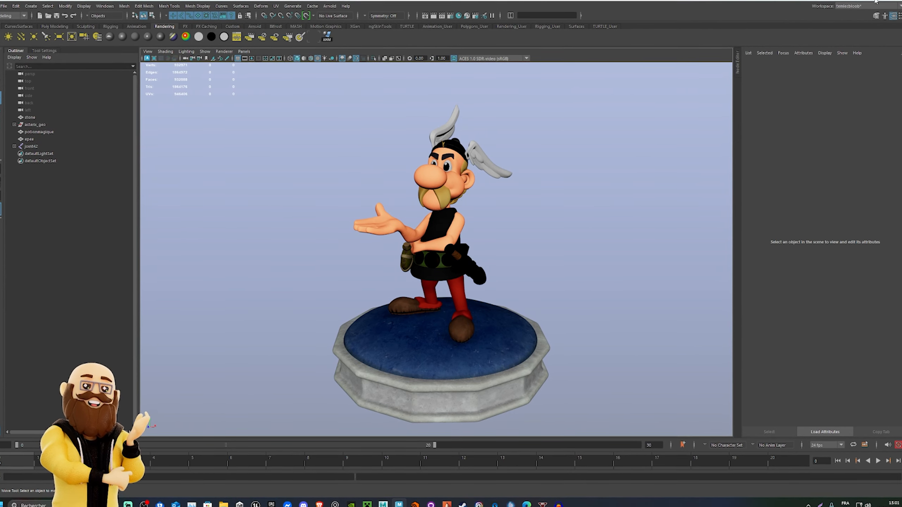
Step: Switch to the asterix project in Substance 3D Painter and enlarge the 3D view over the UV view
click(875, 0)
double_click(381, 462)
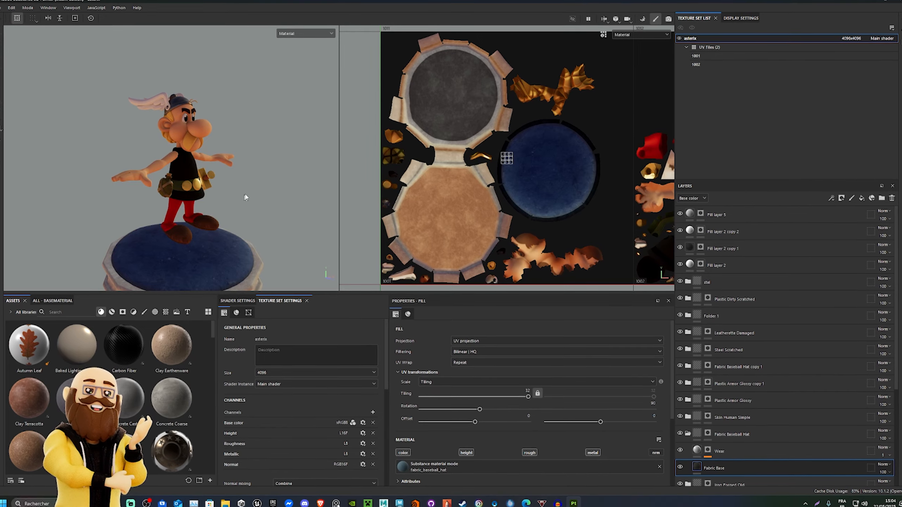
drag(340, 79, 780, 93)
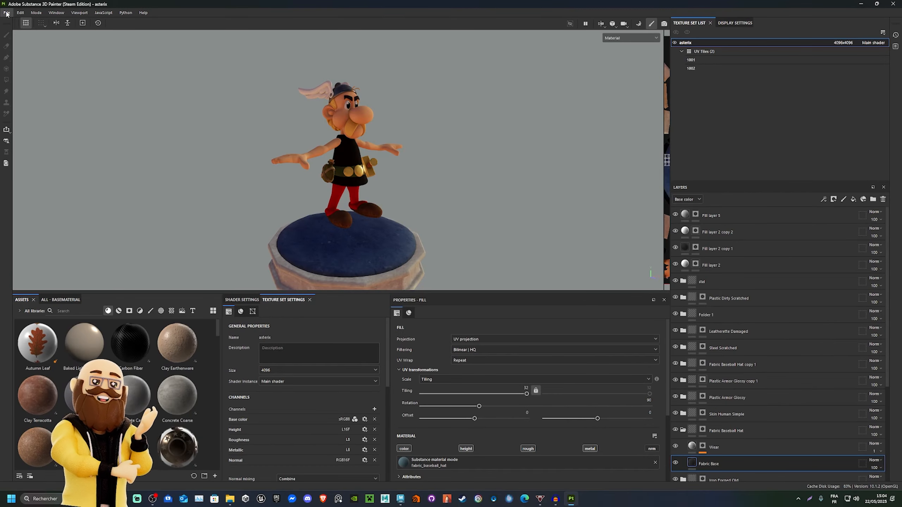
Step: Open the texture export settings and review the output templates with Arnold (AiStandard) selected, then the asterix texture set
click(6, 13)
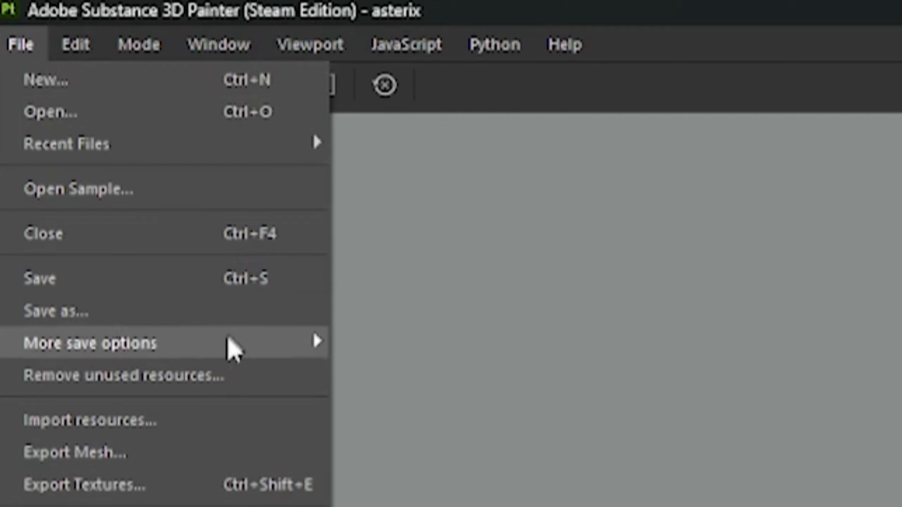
mouse_move(61, 133)
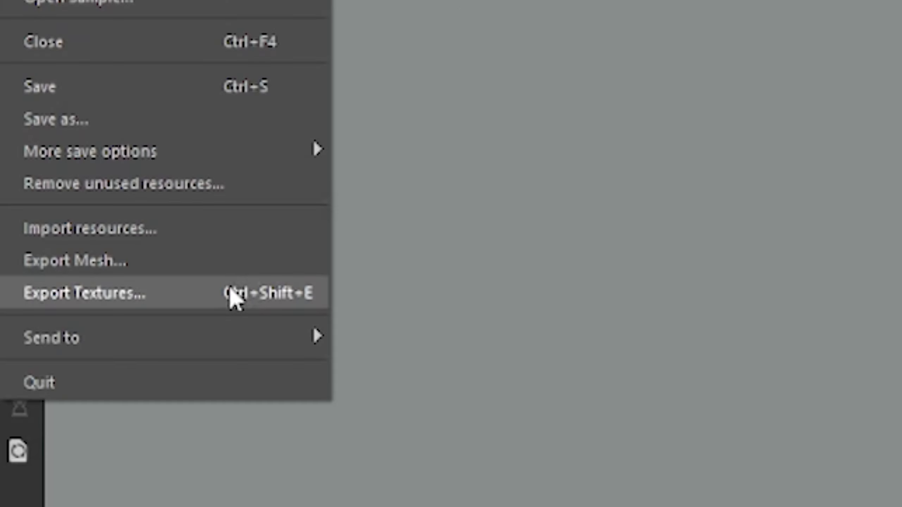
click(230, 292)
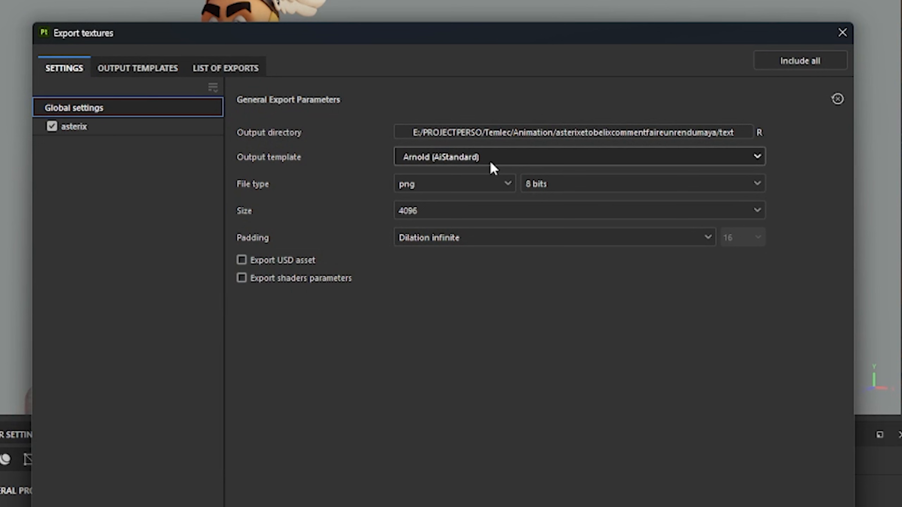
click(489, 161)
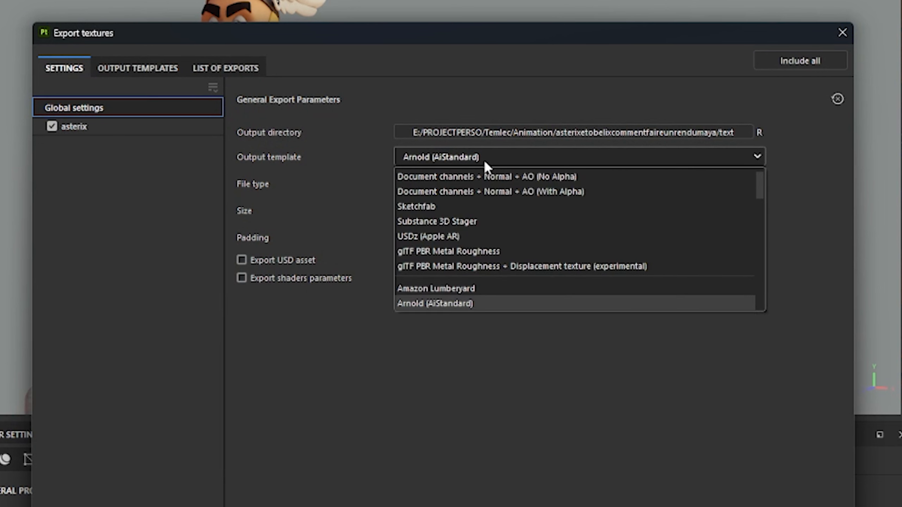
scroll(447, 298, down, 3)
scroll(456, 269, up, 3)
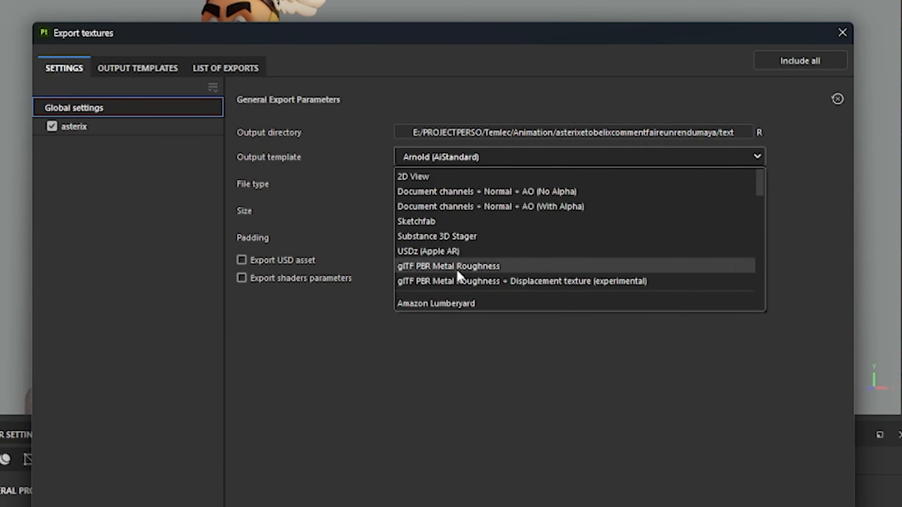
click(474, 157)
click(155, 126)
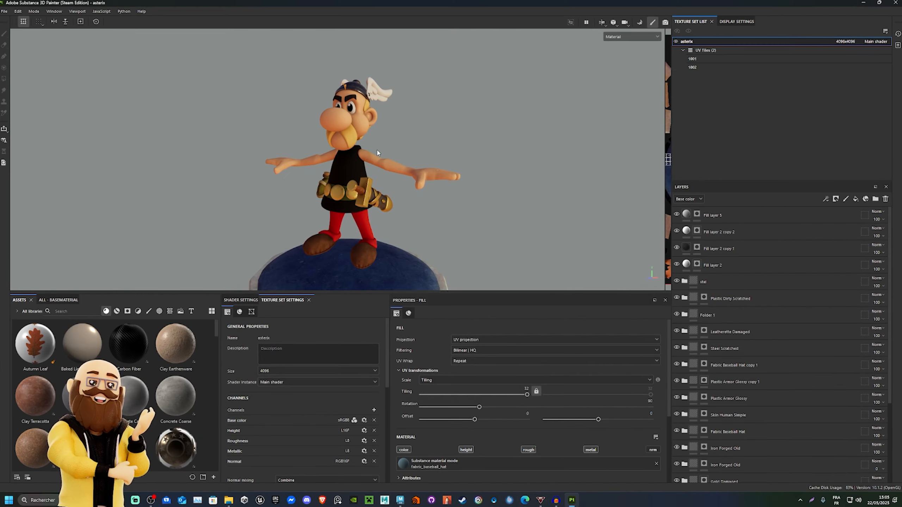
Step: Close the Substance 3D Painter project, discarding its changes
alt+drag(419, 178, 507, 178)
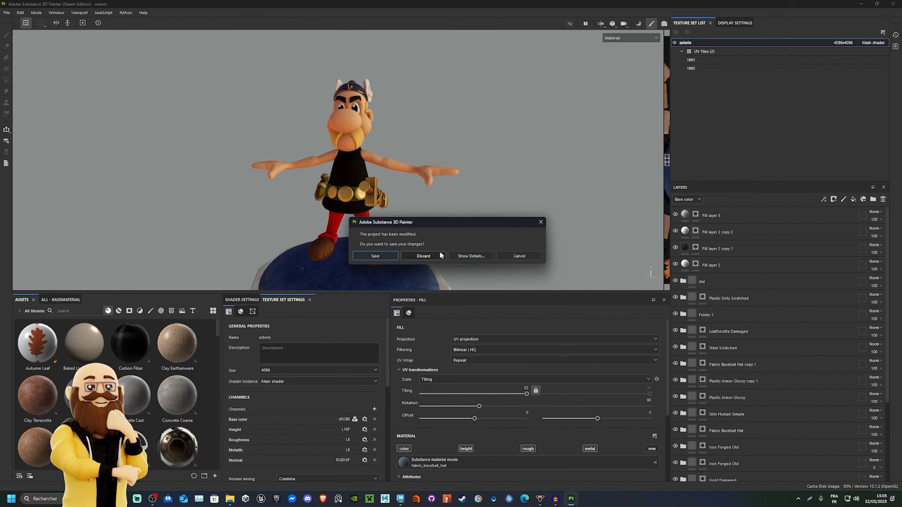
click(431, 260)
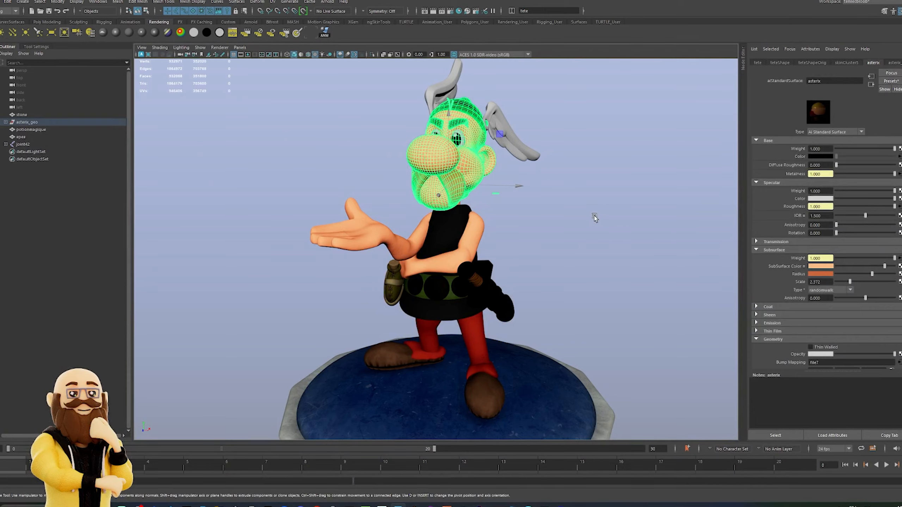
Step: Deselect the character's head and render the current perspective view with Arnold
click(590, 254)
scroll(588, 256, up, 3)
alt+right_drag(558, 257, 459, 248)
alt+drag(459, 248, 538, 260)
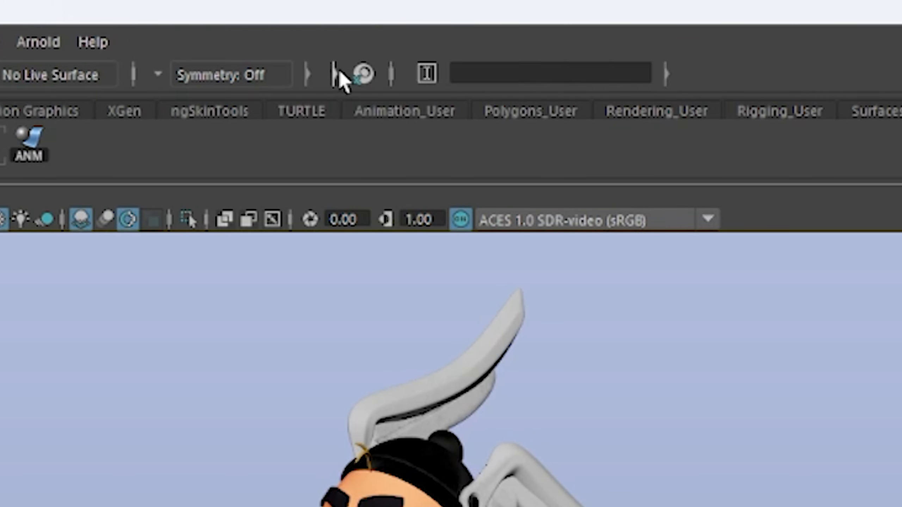
click(53, 44)
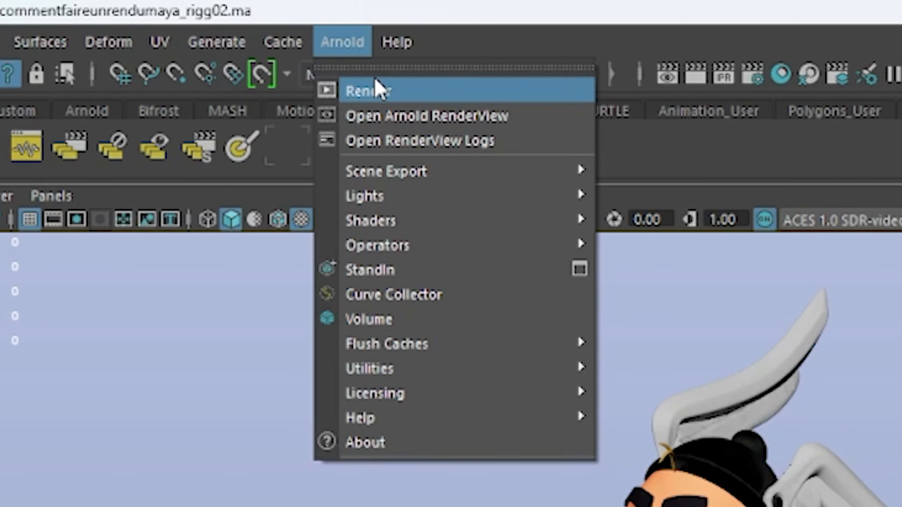
click(393, 88)
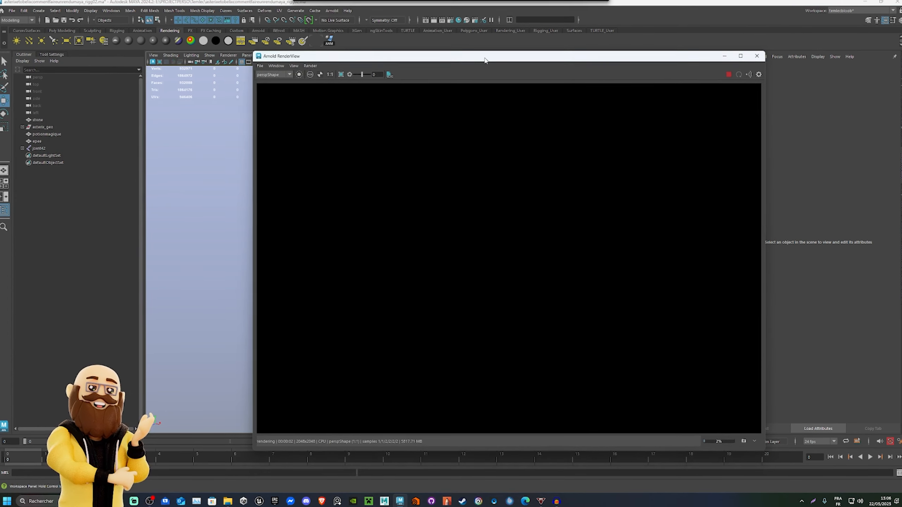
Step: Resize the Arnold RenderView window over the viewport and stop the render, clearing the window away from the character
drag(485, 60, 417, 93)
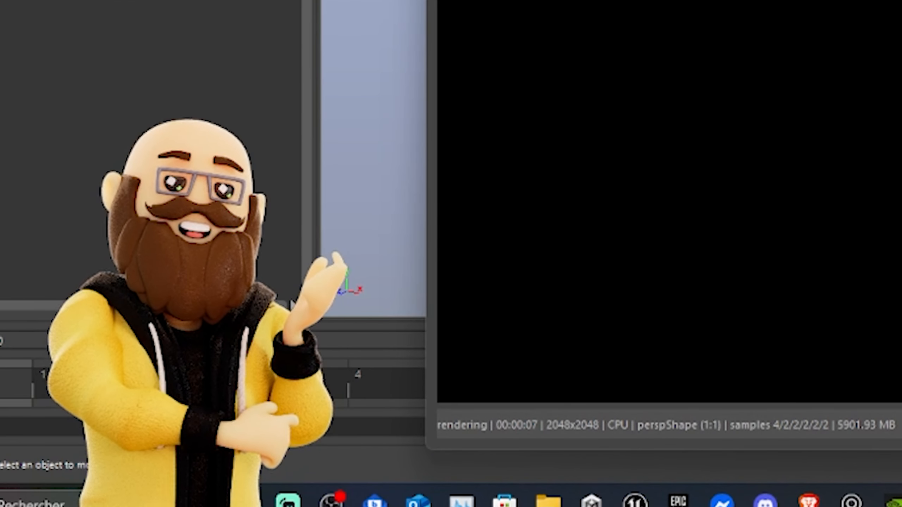
drag(568, 82, 527, 59)
drag(881, 25, 895, 5)
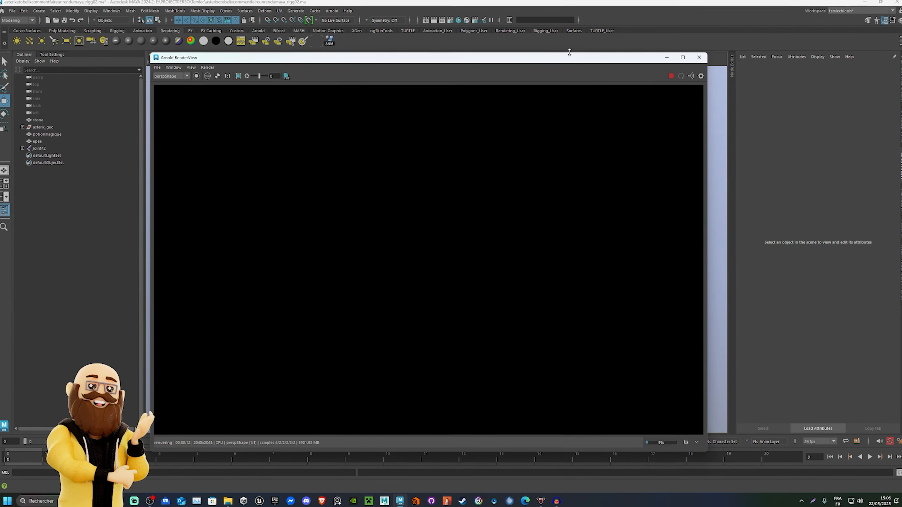
mouse_move(569, 52)
mouse_down()
mouse_move(569, 80)
mouse_move(572, 70)
mouse_up()
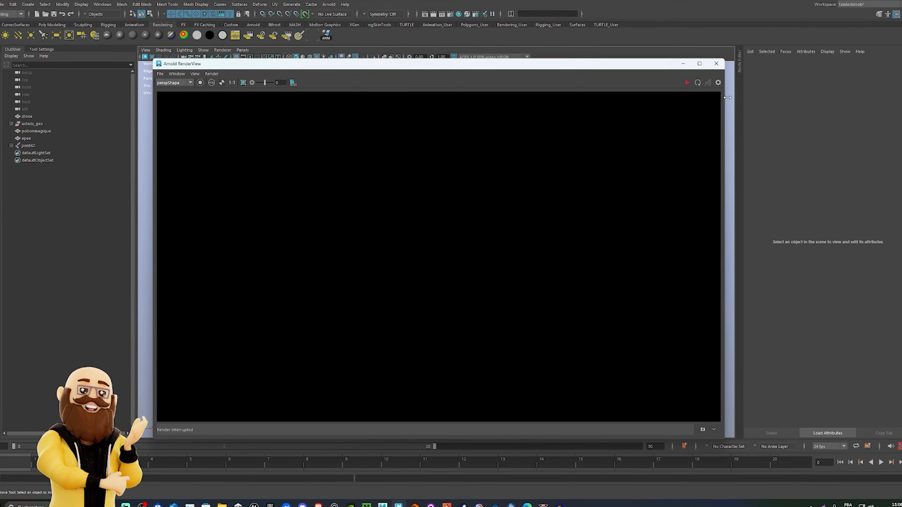
drag(701, 100, 621, 95)
drag(487, 63, 0, 60)
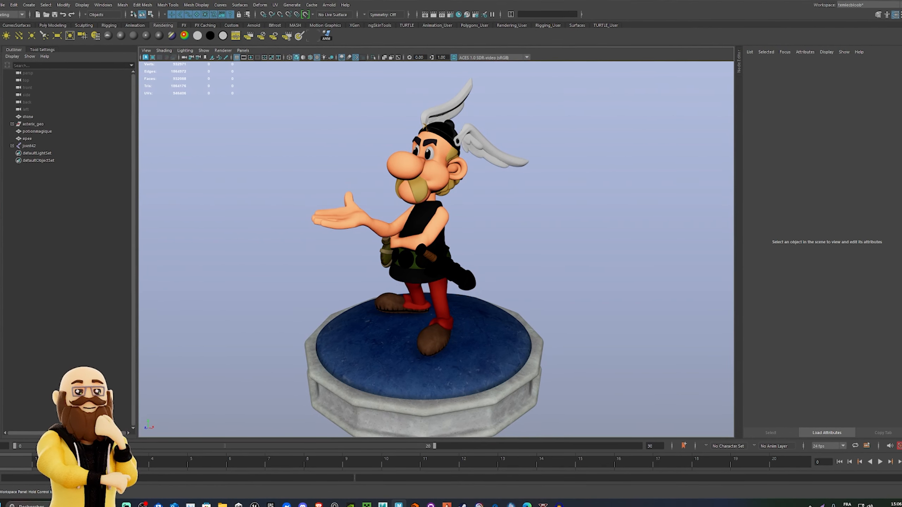
alt+drag(545, 227, 506, 212)
alt+right_drag(506, 212, 505, 238)
alt+drag(505, 238, 517, 272)
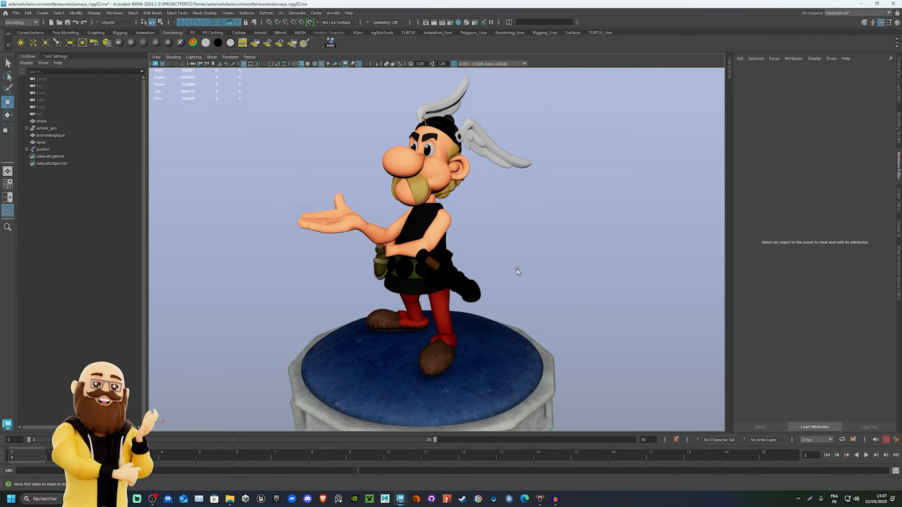
Step: Create a camera from the current view of the character and return the viewport to the perspective view
click(157, 57)
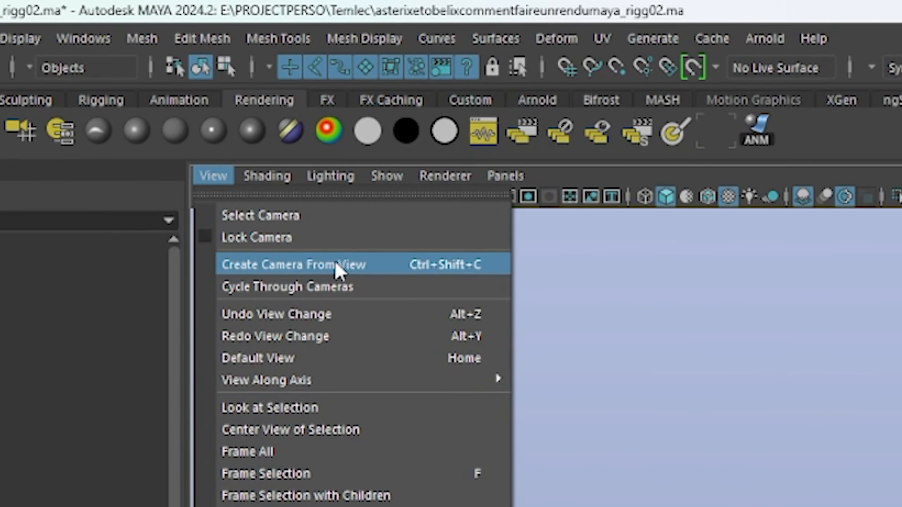
click(336, 237)
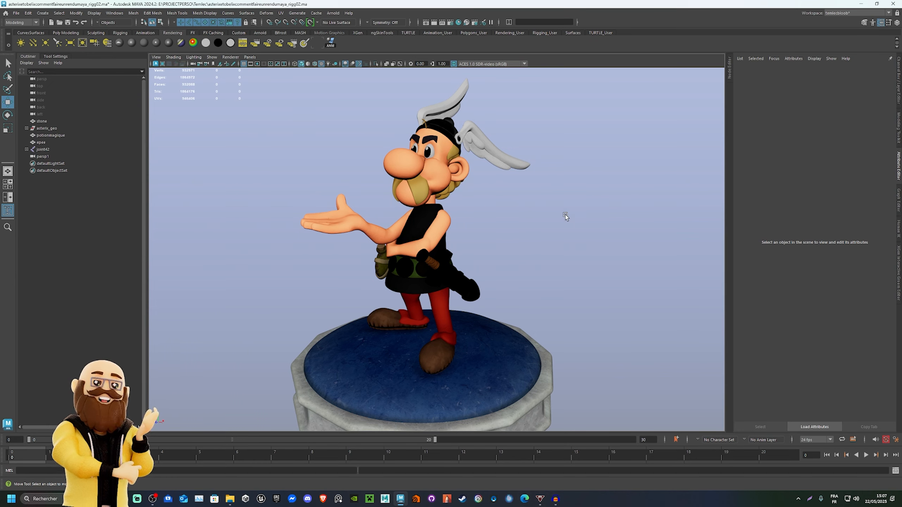
key(space)
click(531, 243)
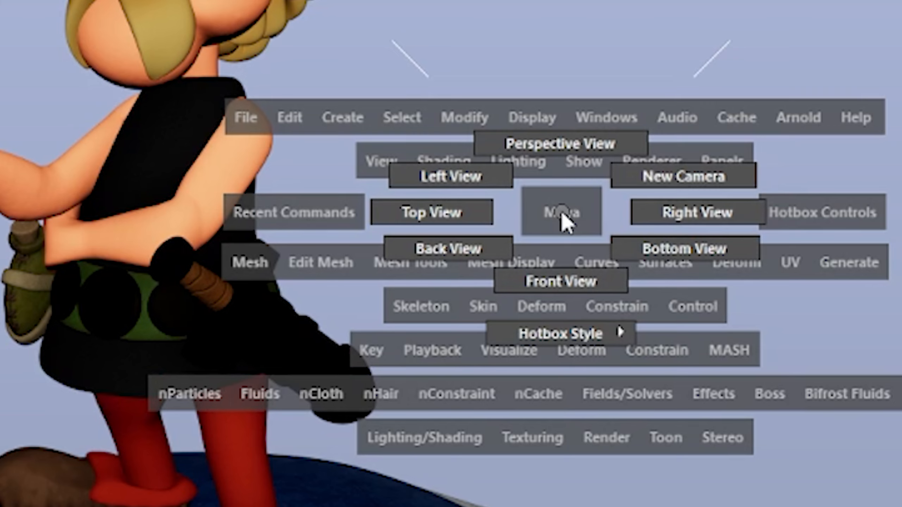
drag(565, 218, 582, 145)
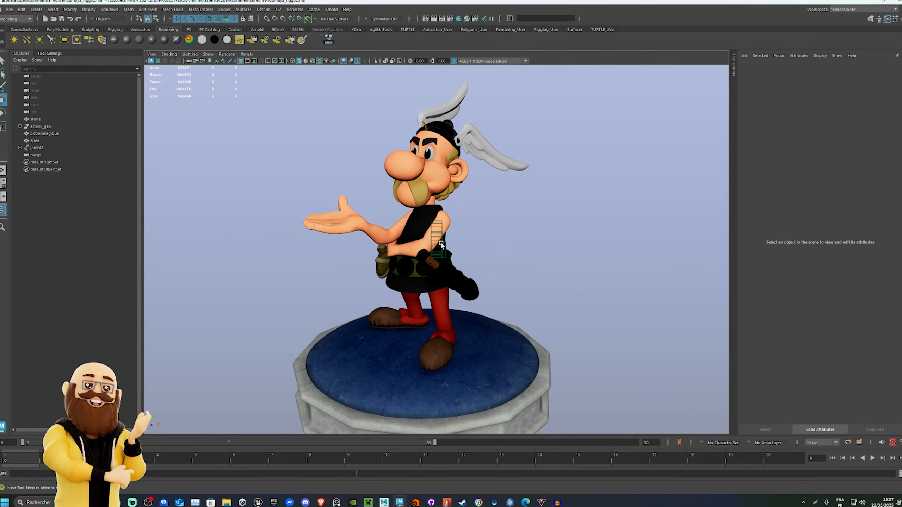
Step: Select the persp1 camera and enlarge its icon in the scene by raising its Locator Scale
click(41, 156)
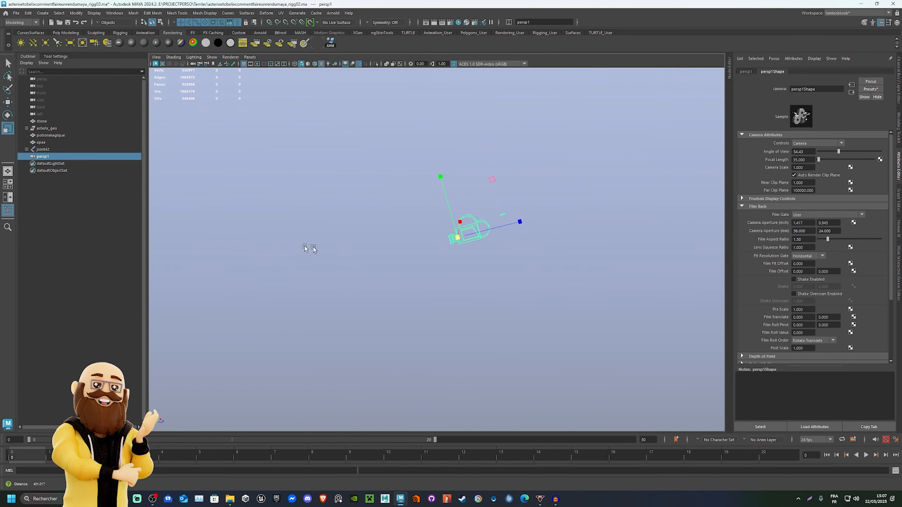
alt+drag(307, 246, 471, 257)
key(ctrl+z)
alt+drag(725, 289, 617, 283)
key(w)
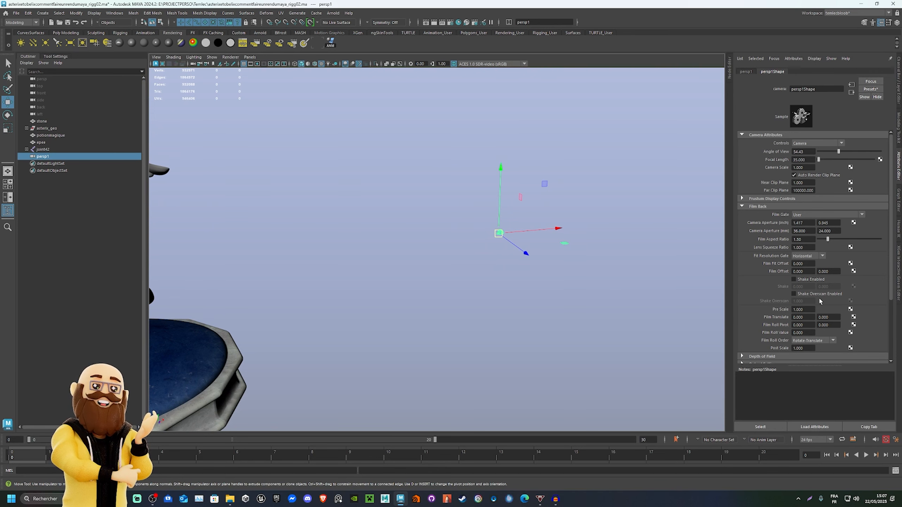
click(899, 98)
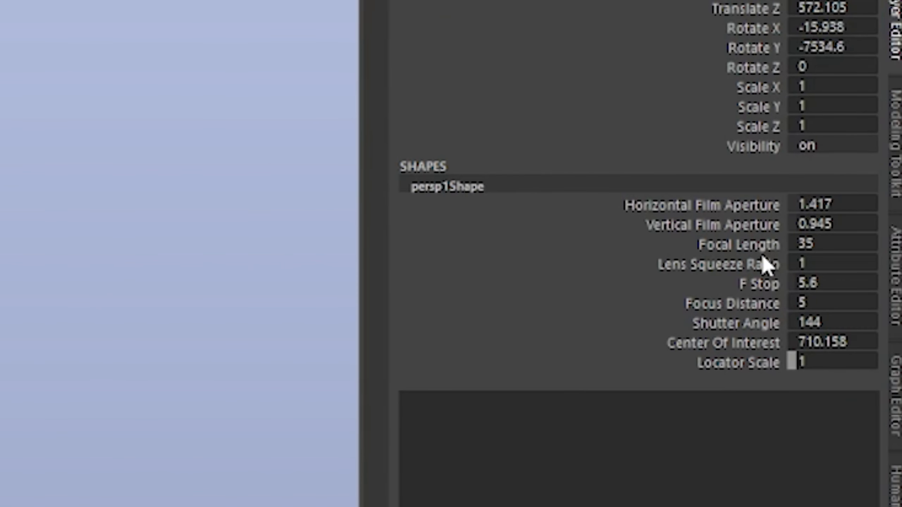
middle_drag(531, 201, 546, 200)
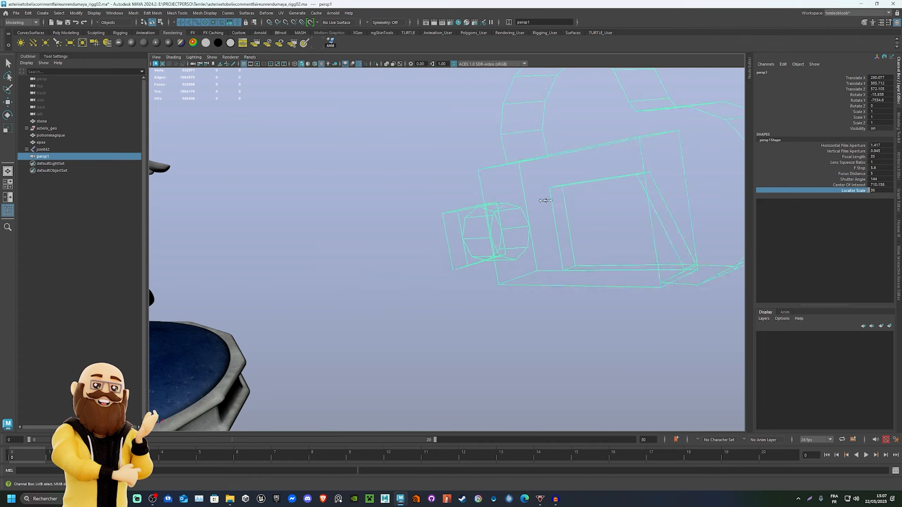
alt+drag(526, 196, 339, 228)
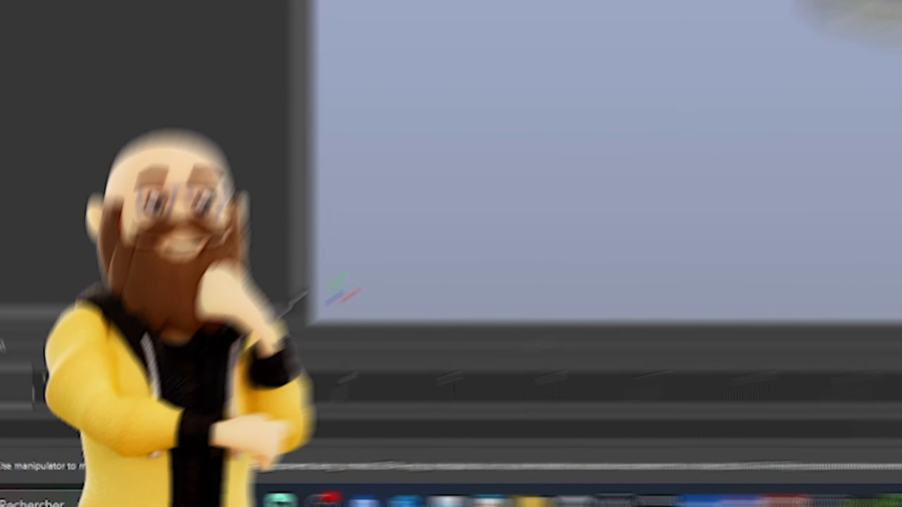
Step: Set the persp1 camera's controls to Camera and Aim and reposition its aim target around the character's torso
click(816, 143)
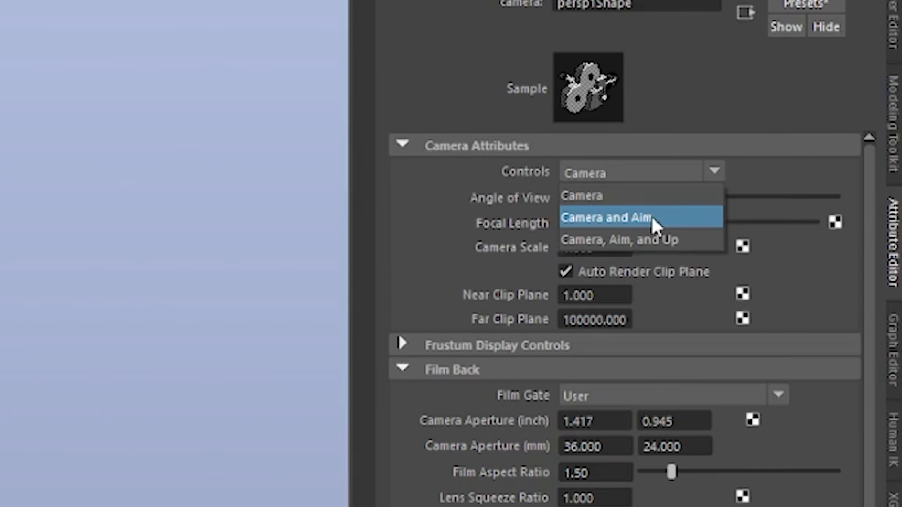
click(651, 216)
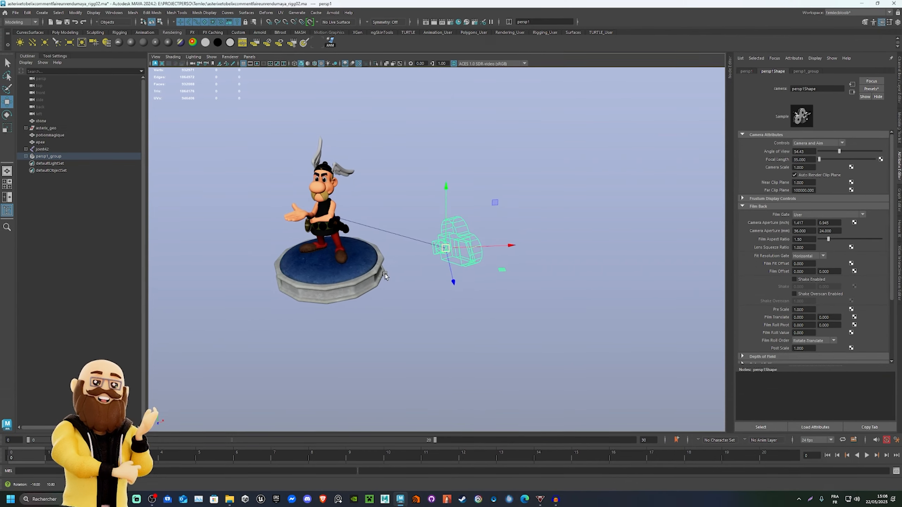
mouse_move(487, 221)
mouse_down()
mouse_move(481, 227)
mouse_move(489, 219)
mouse_up()
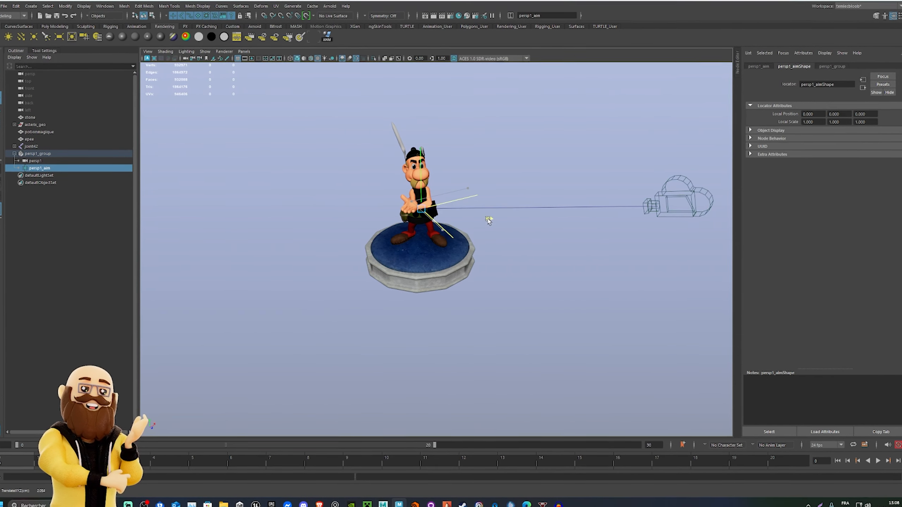
drag(421, 167, 421, 160)
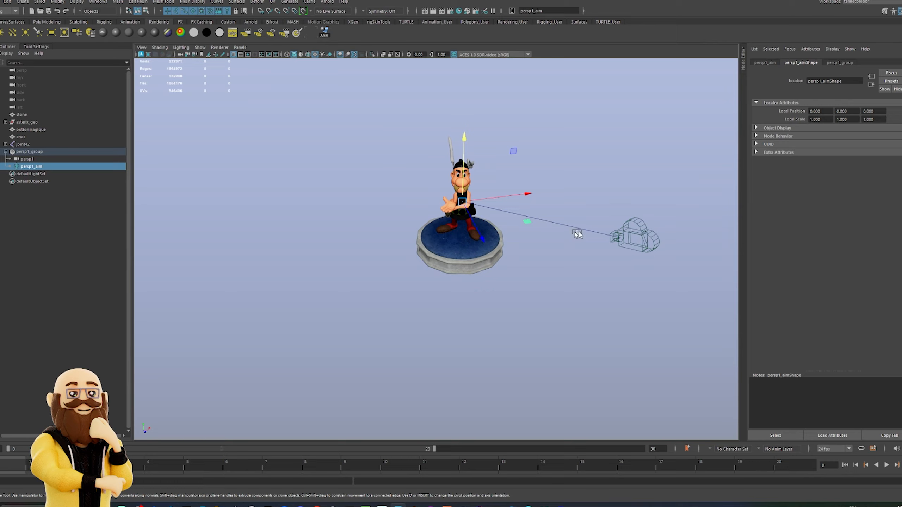
Step: Select the persp1 camera itself and move it around the character while it keeps facing its aim target
click(640, 237)
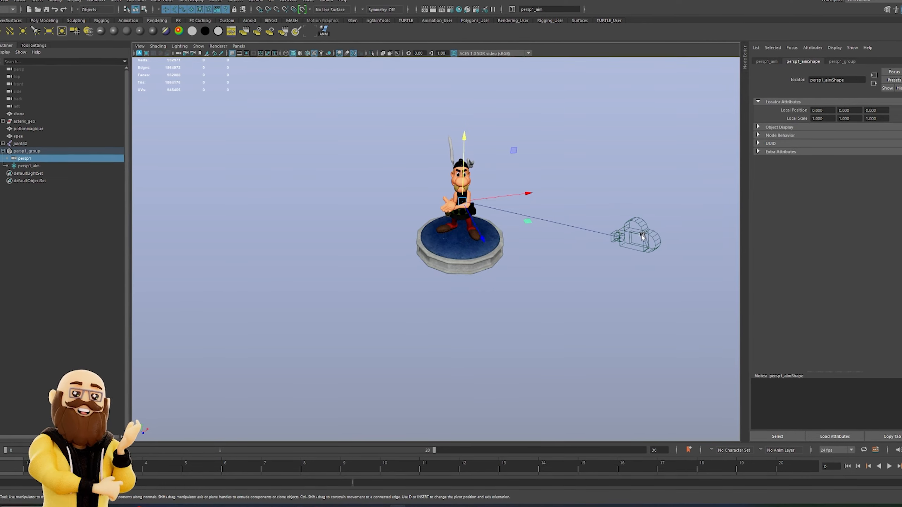
alt+drag(640, 236, 636, 274)
drag(709, 286, 632, 270)
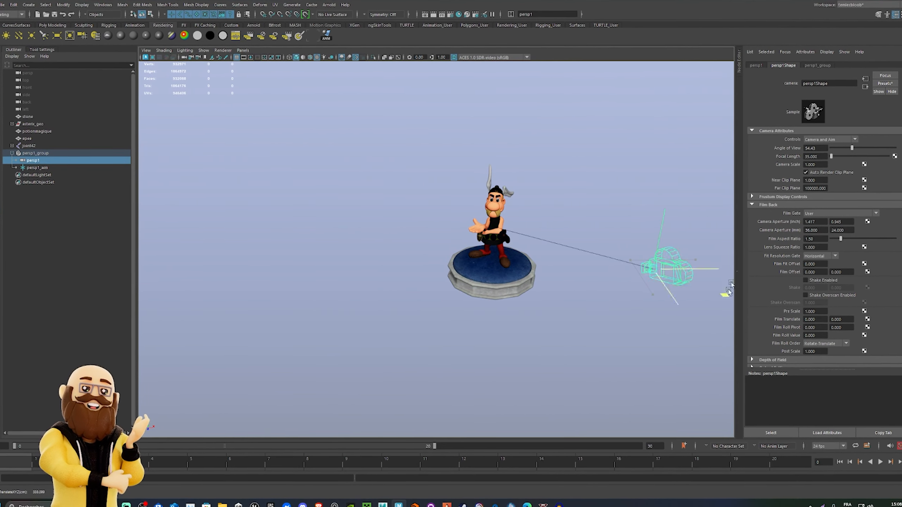
alt+drag(632, 270, 508, 295)
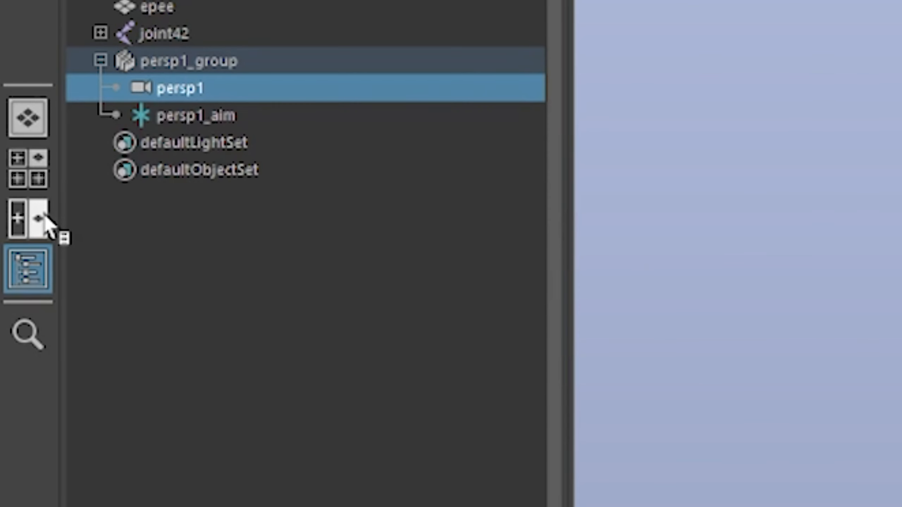
Step: Set up two side-by-side viewports, one looking through persp1, and try its resolution gate before switching to the film gate
click(44, 214)
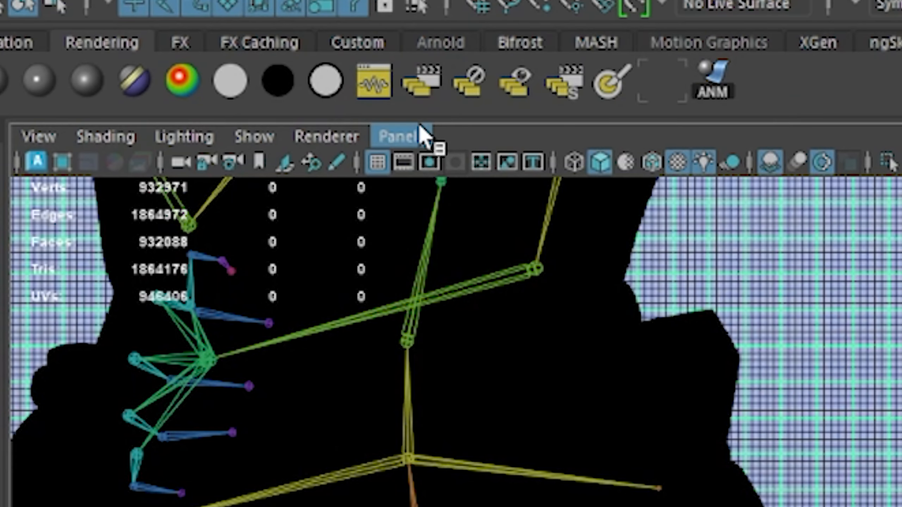
click(424, 135)
mouse_move(460, 173)
click(706, 163)
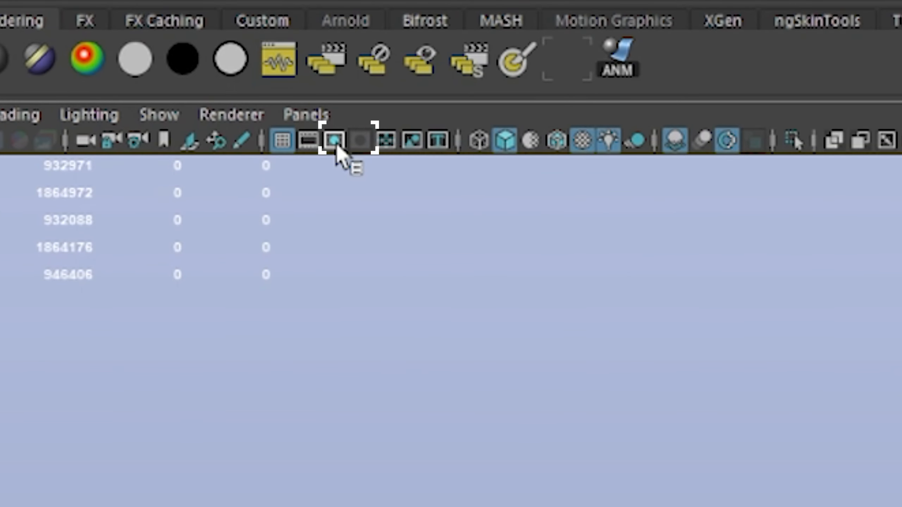
click(335, 144)
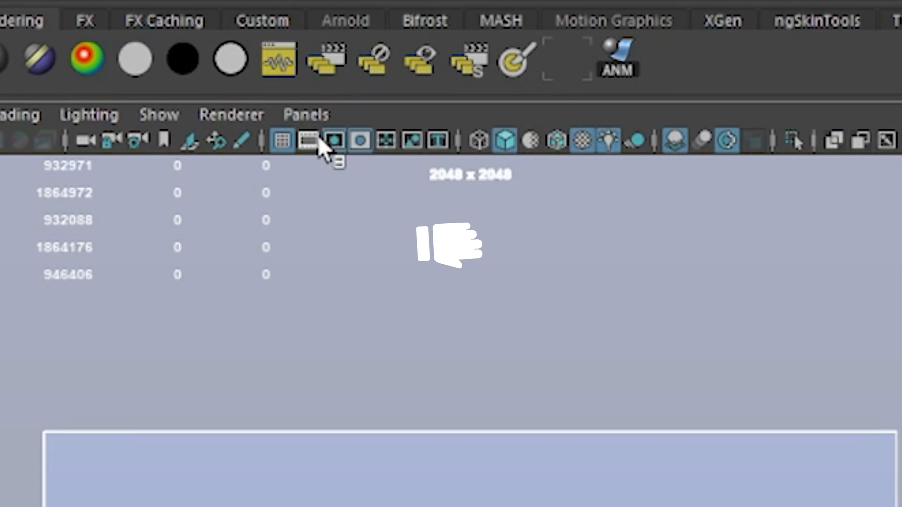
click(319, 140)
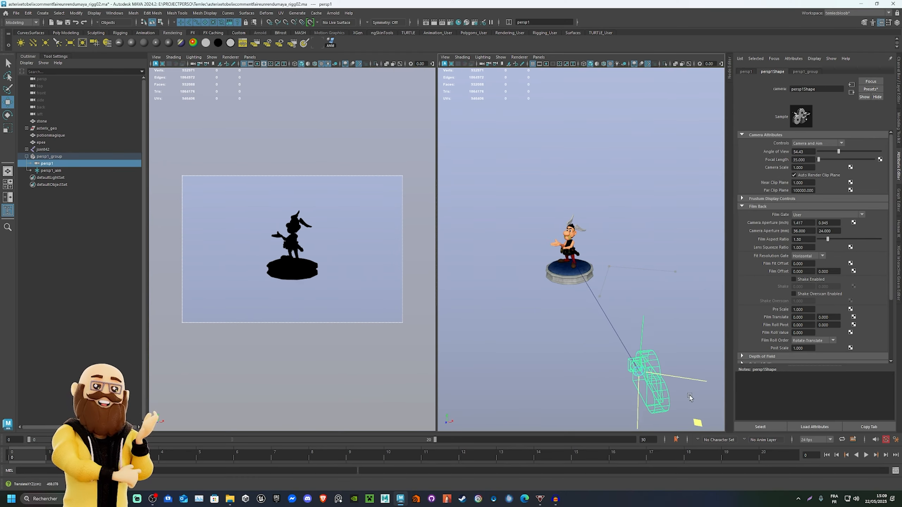
Step: Reposition the persp1 camera in the perspective view and set its focal length to 90
drag(689, 397, 689, 376)
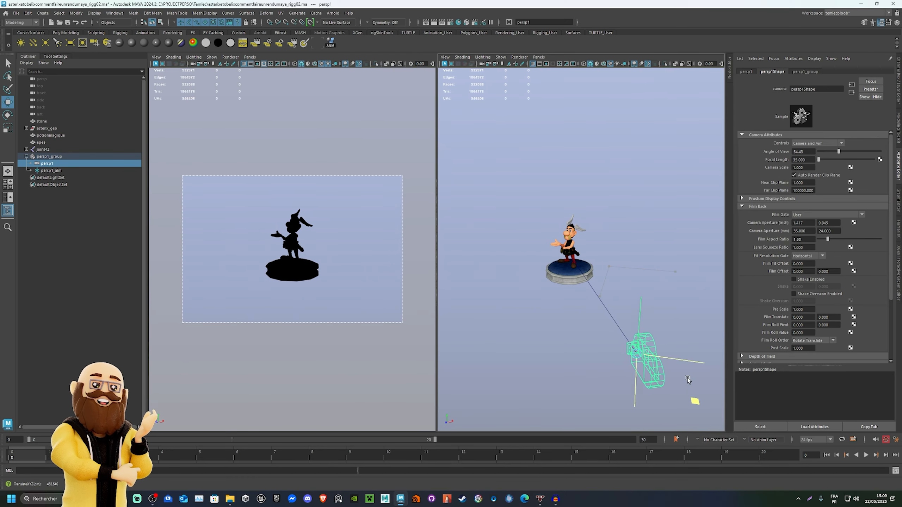
double_click(803, 159)
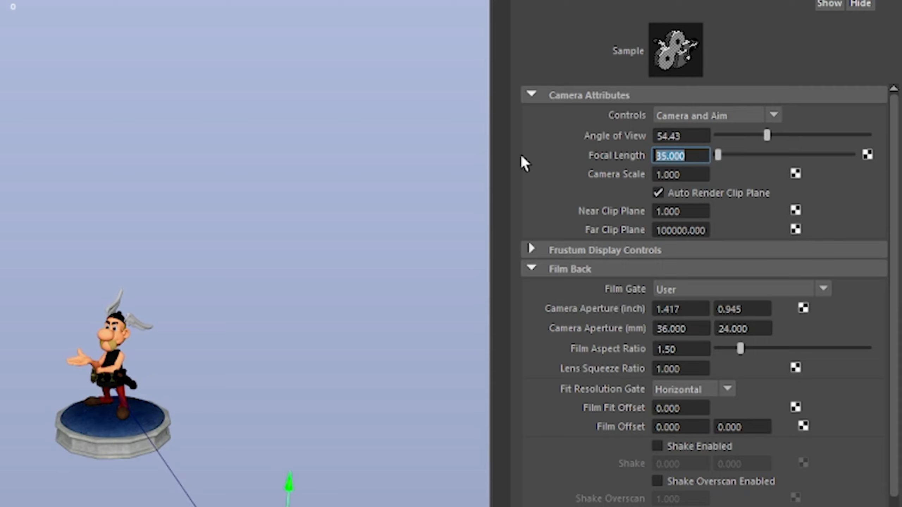
text(90)
key(Return)
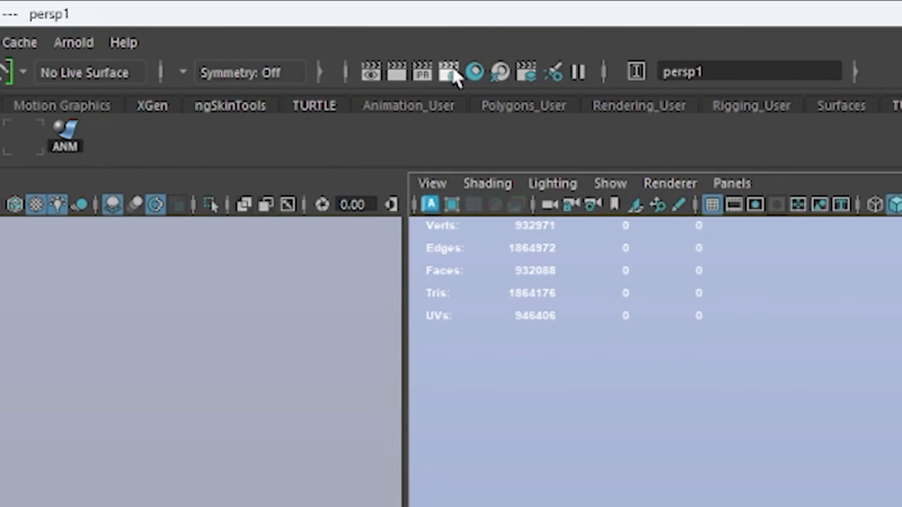
Step: Open the Arnold render settings and set the output image format to png
click(451, 75)
drag(498, 89, 496, 47)
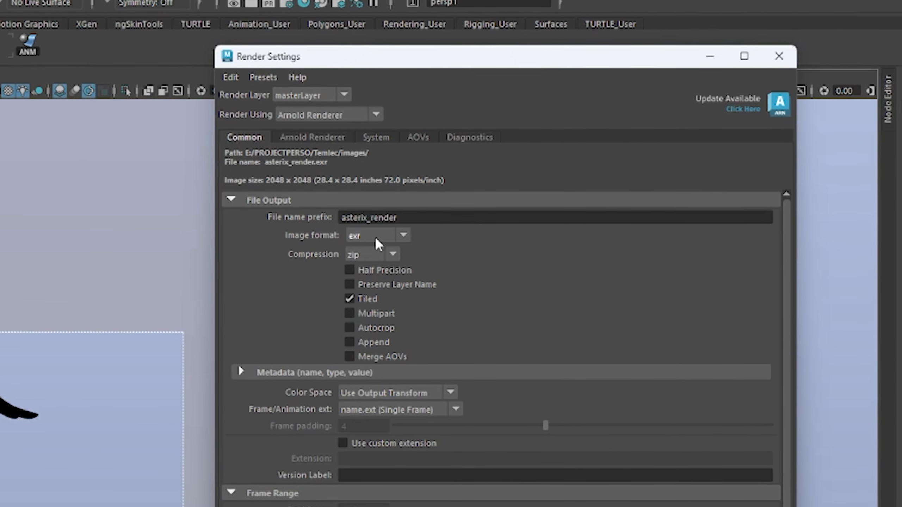
click(376, 237)
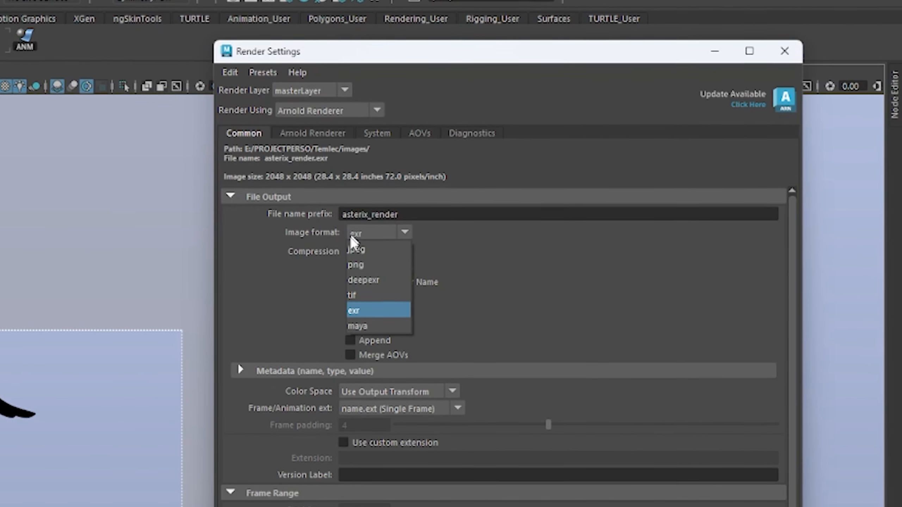
click(370, 267)
Step: Set the render's file name prefix to asterix_tar_le_rendu_de_malade and open the choices for the frame/animation extension
click(438, 214)
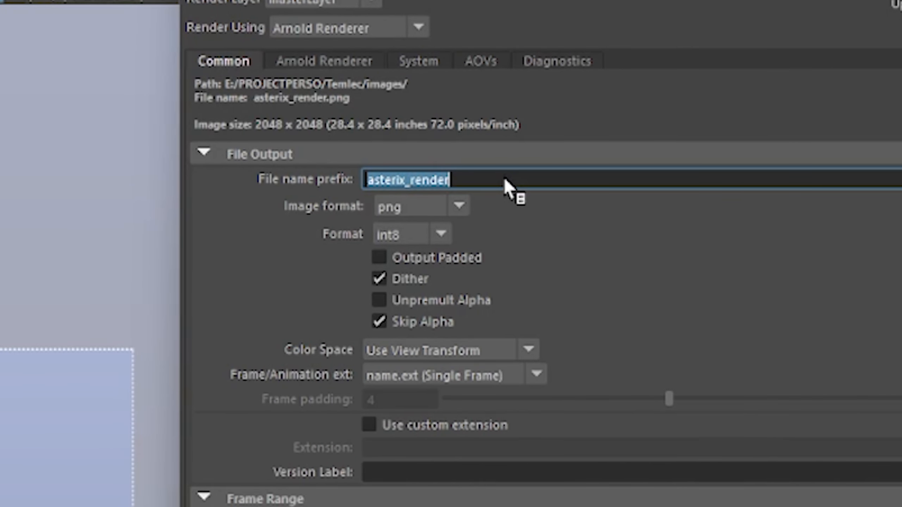
text(aste)
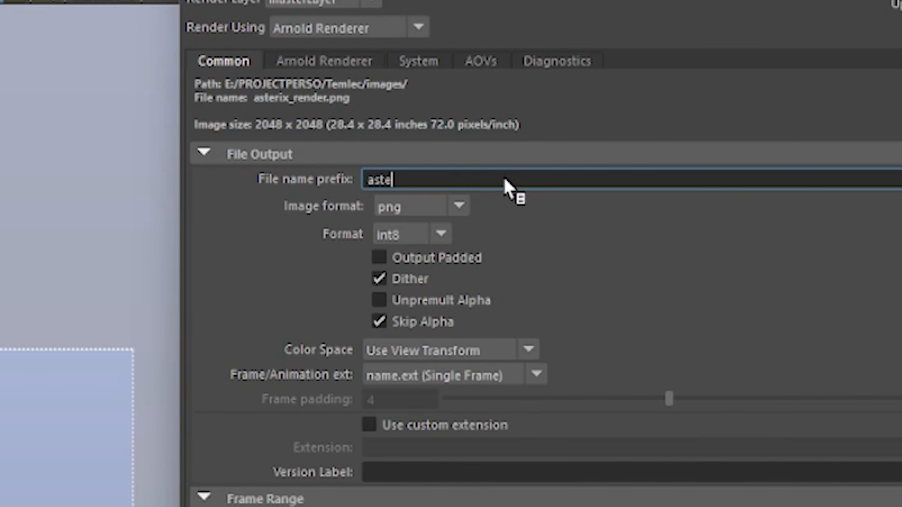
text(rix tar le rendu de malade)
key(Return)
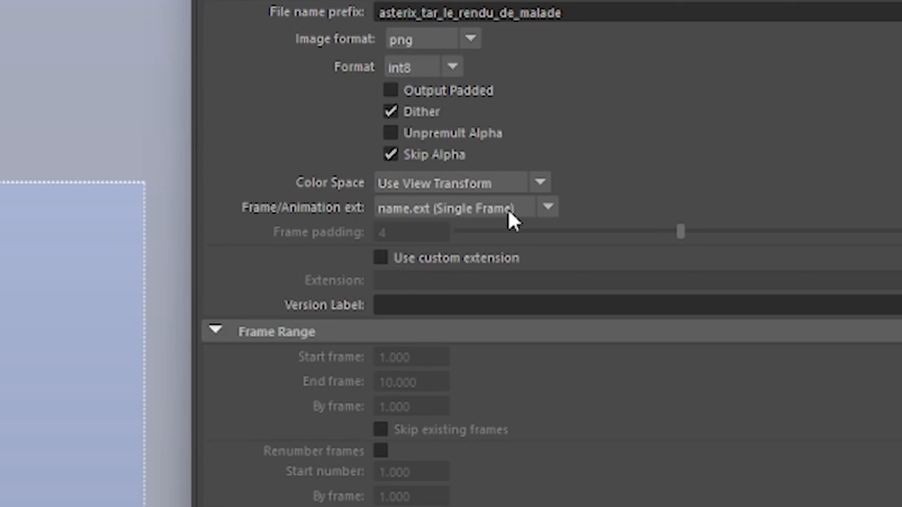
click(511, 220)
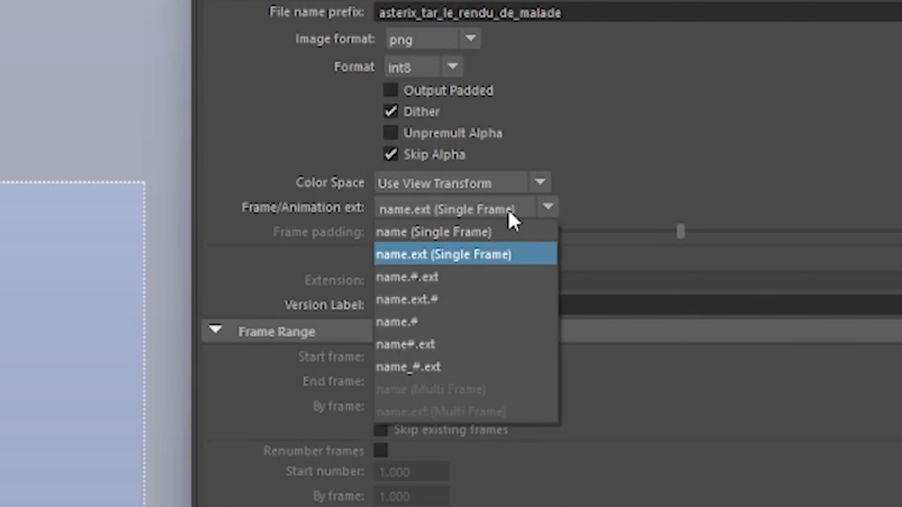
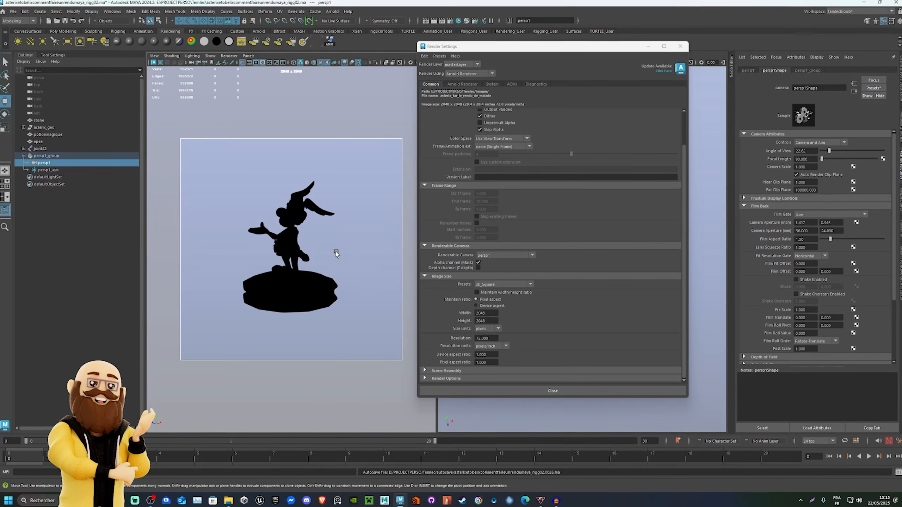
Step: Move the Render Settings window off the perspective viewport and display the resolution gate there, framing the character's upper body
drag(601, 48, 261, 59)
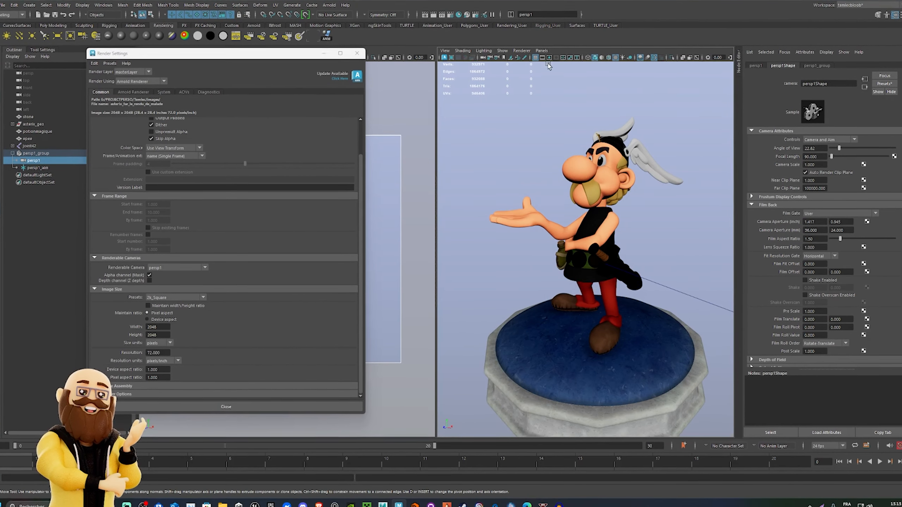
click(549, 59)
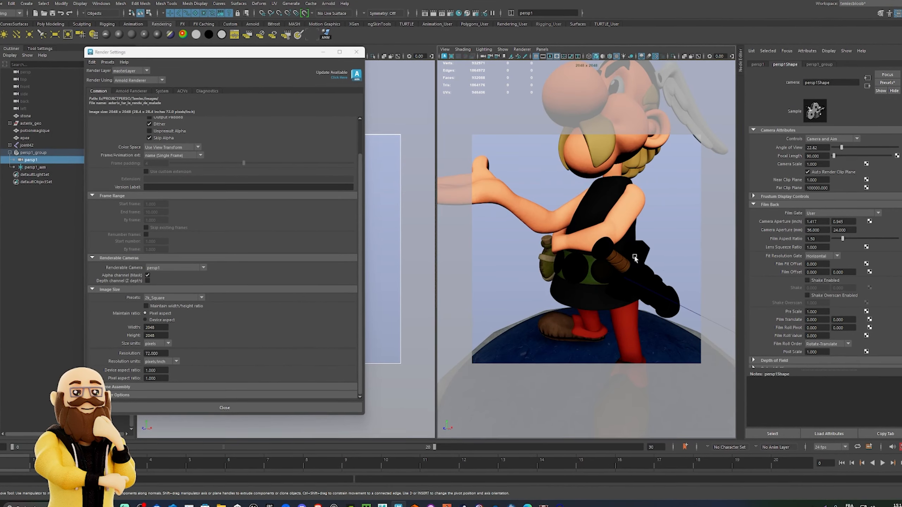
alt+middle_drag(634, 259, 629, 290)
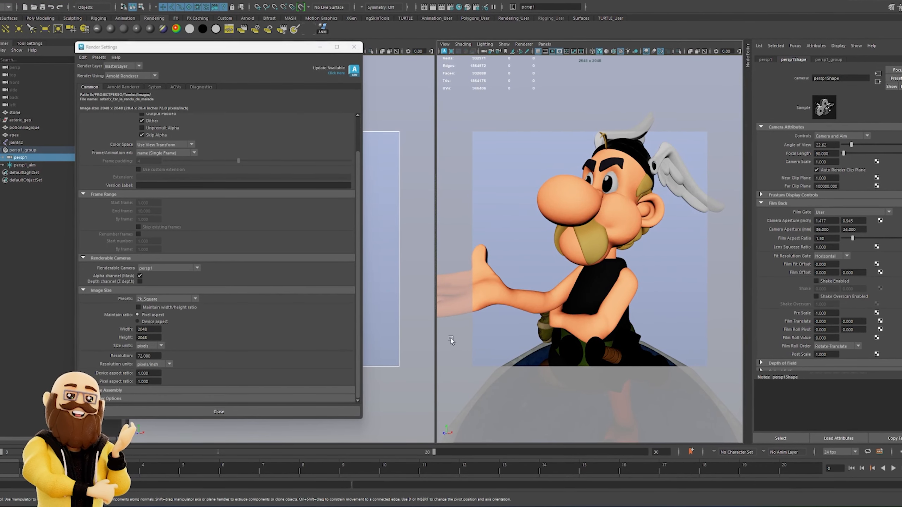
Step: Set the persp1 camera's gate mask color to black and its gate mask opacity to 1.000
drag(288, 48, 389, 69)
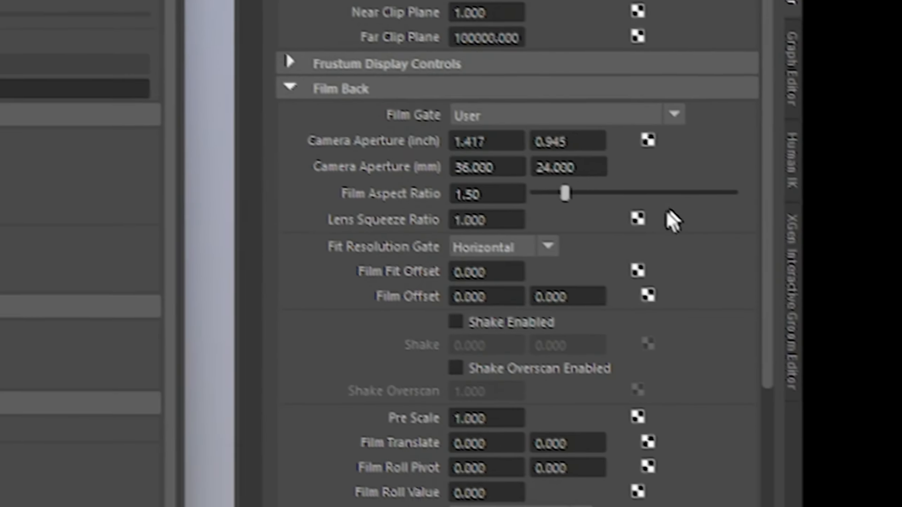
scroll(876, 245, down, 5)
scroll(579, 157, down, 3)
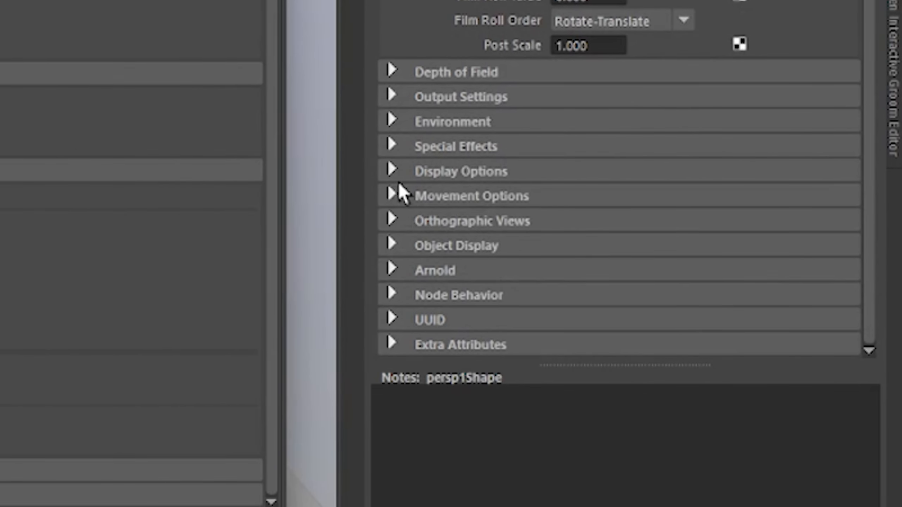
click(285, 278)
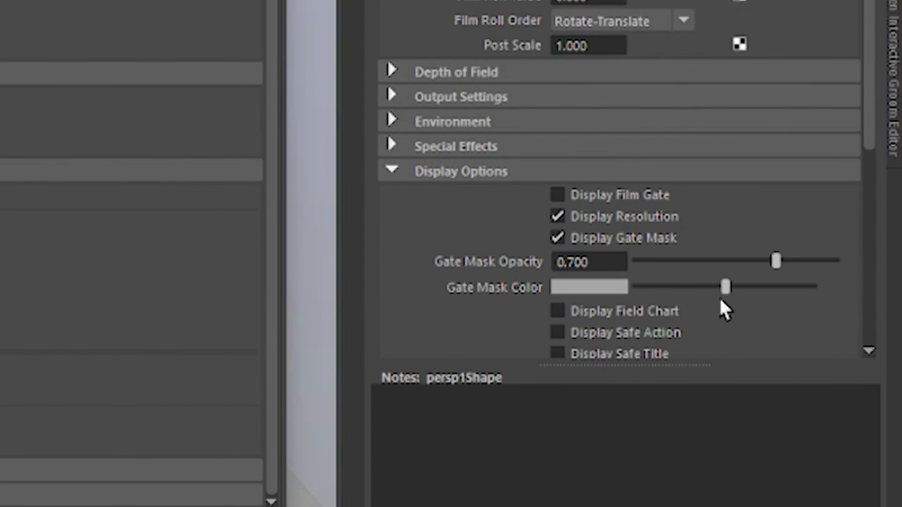
drag(723, 285, 637, 287)
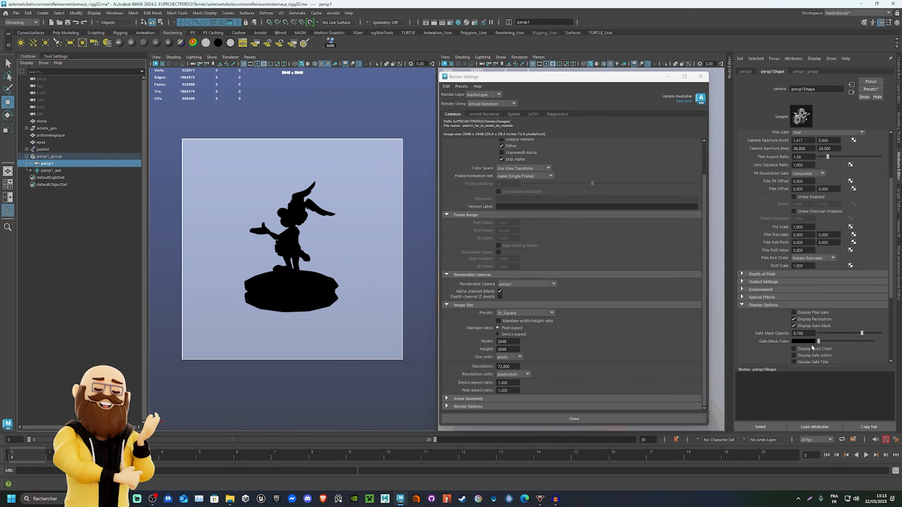
drag(861, 333, 882, 334)
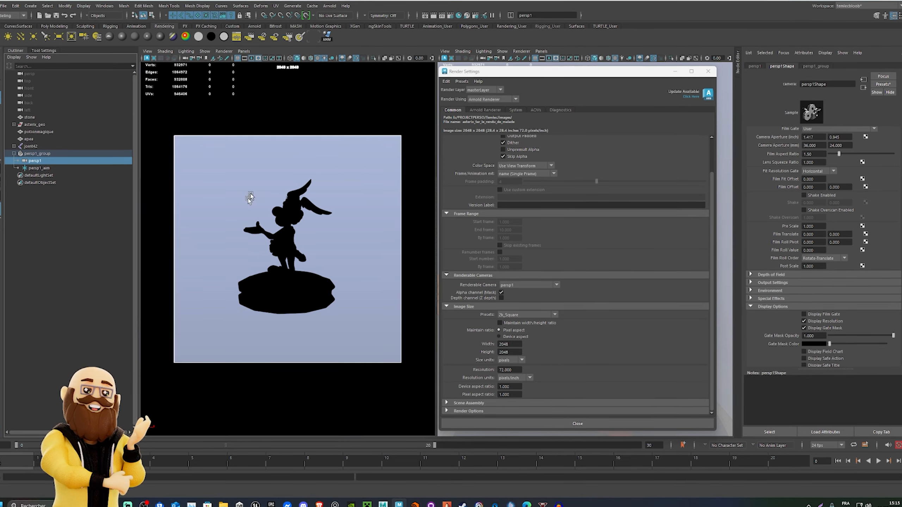
Step: Set the Arnold Camera (AA) sampling to 3 and hide the resolution gate in the perspective viewport
click(485, 108)
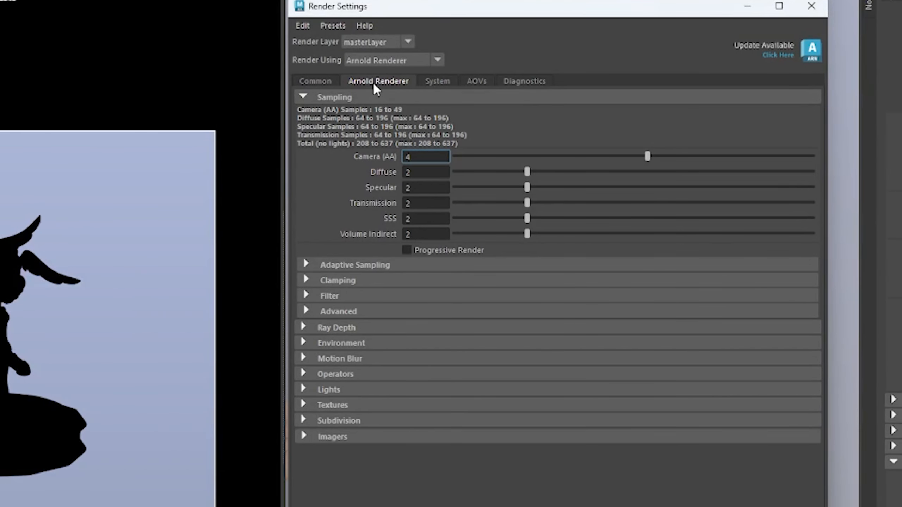
key(BackSpace)
text(3)
key(Return)
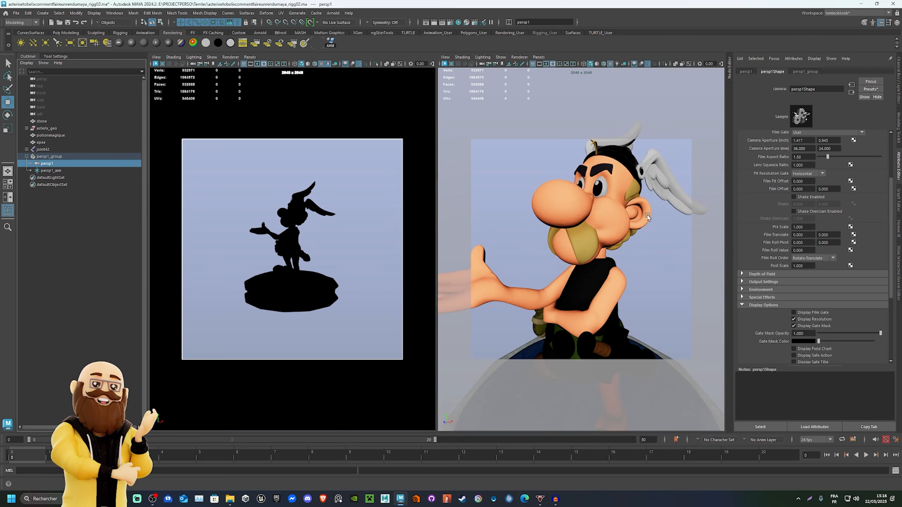
click(552, 64)
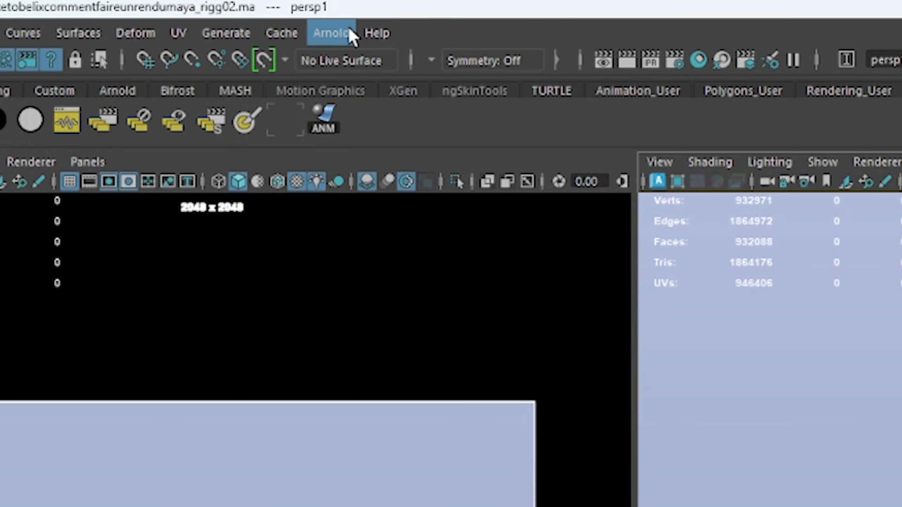
Step: Detach the list of Arnold lights, place it over the perspective viewport and create an area light
click(349, 34)
mouse_move(419, 164)
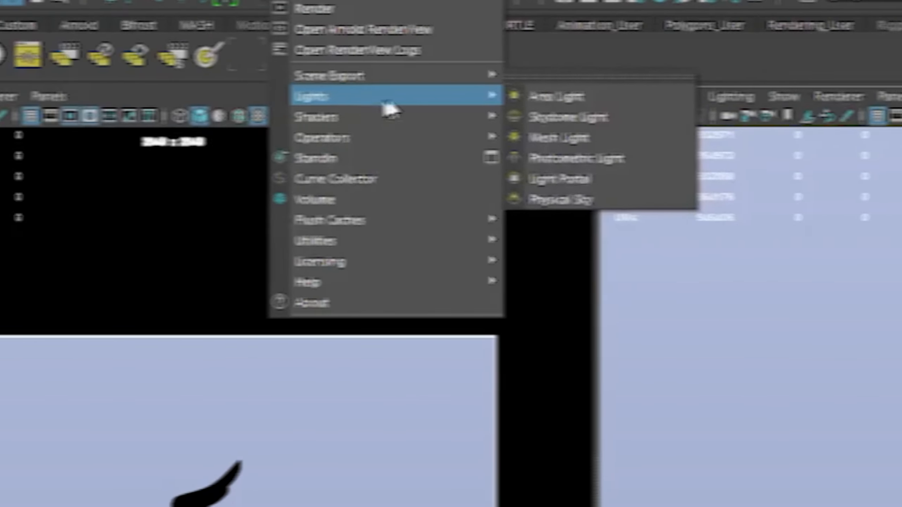
click(584, 153)
drag(403, 60, 540, 96)
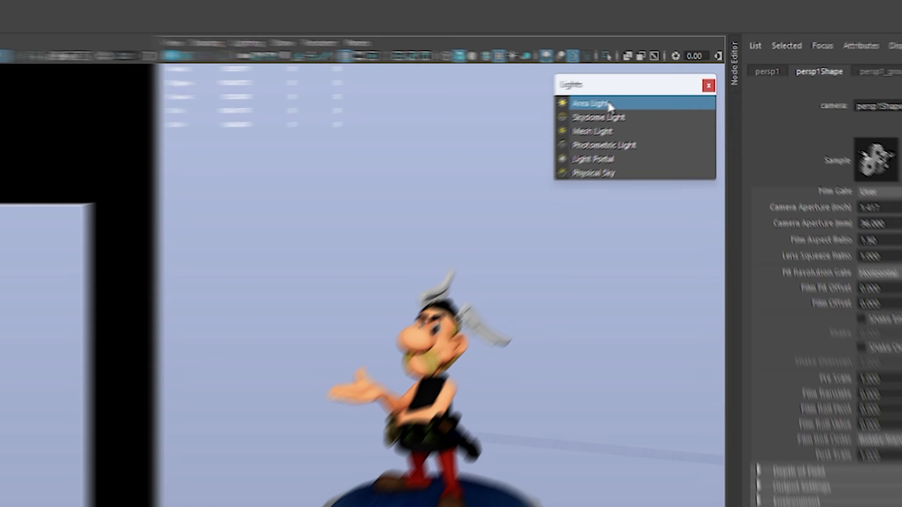
click(547, 120)
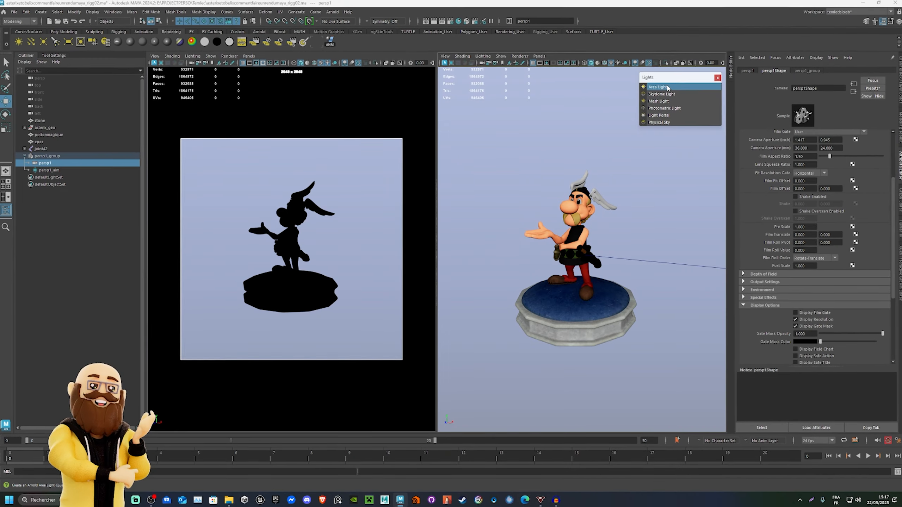
Step: Scale up, rotate and move the area light in front of the character, and start an Arnold render of the perspective view
alt+drag(612, 322, 610, 282)
key(r)
alt+drag(557, 220, 513, 174)
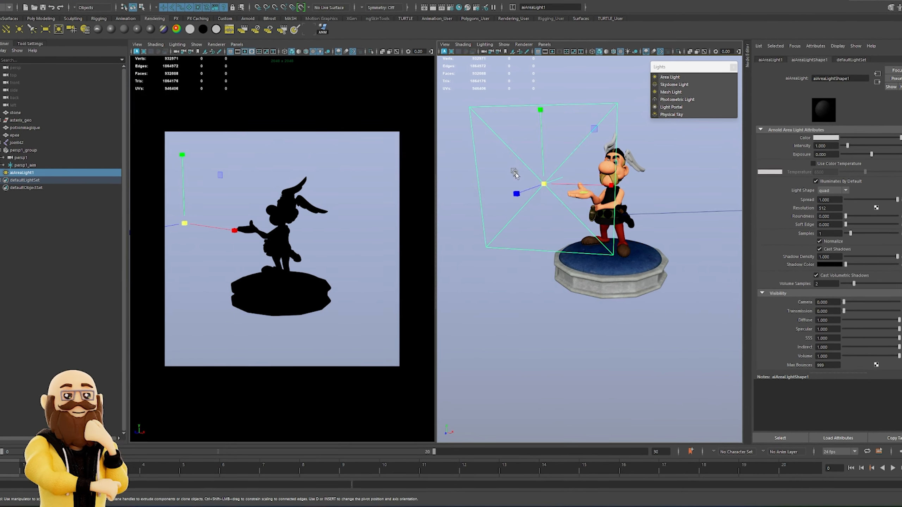
key(e)
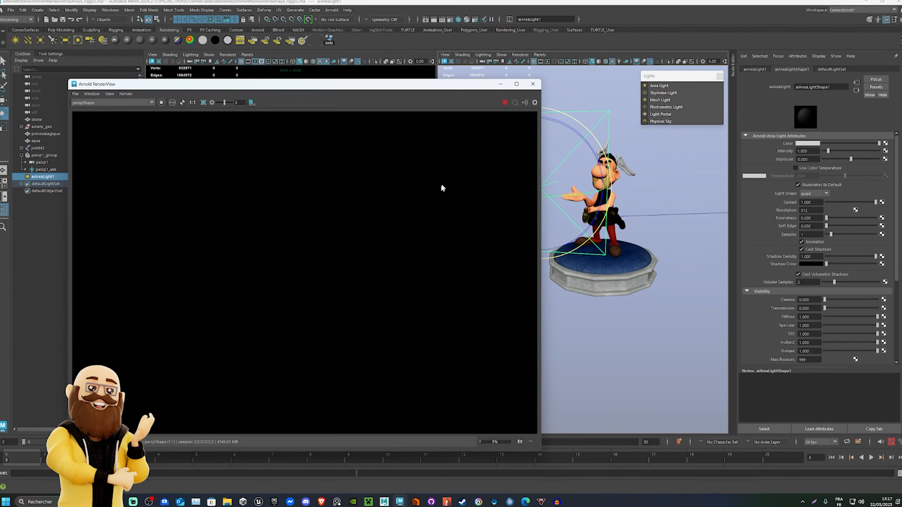
key(w)
alt+drag(598, 119, 604, 135)
alt+drag(580, 238, 595, 264)
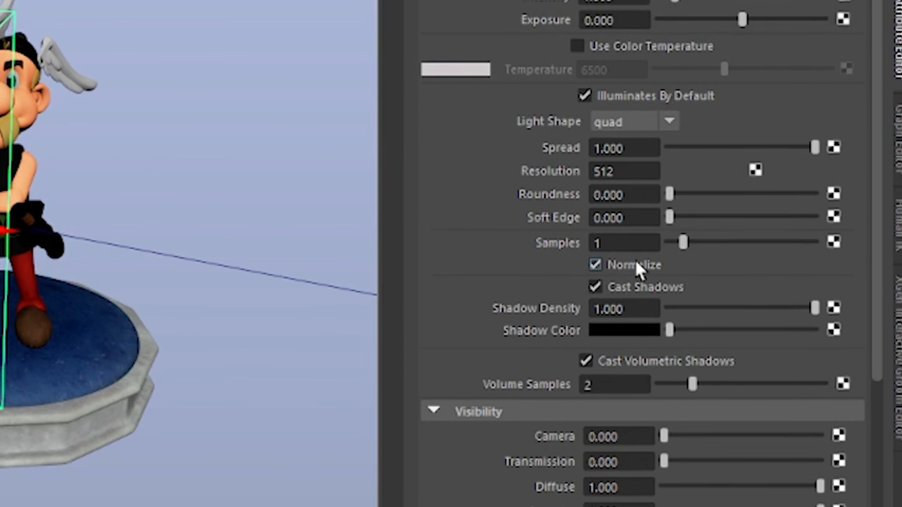
Step: Turn off Normalize for the area light and enlarge the light uniformly to brighten the render
click(636, 264)
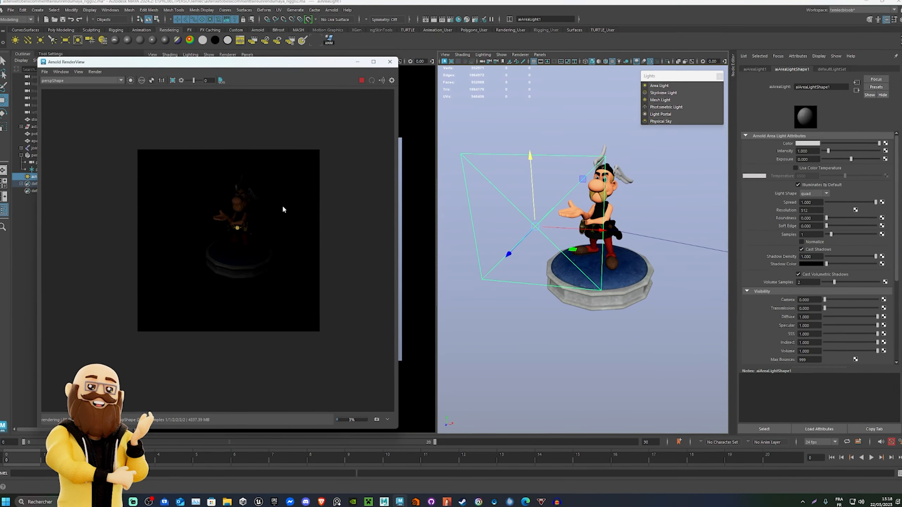
click(532, 144)
click(537, 155)
key(r)
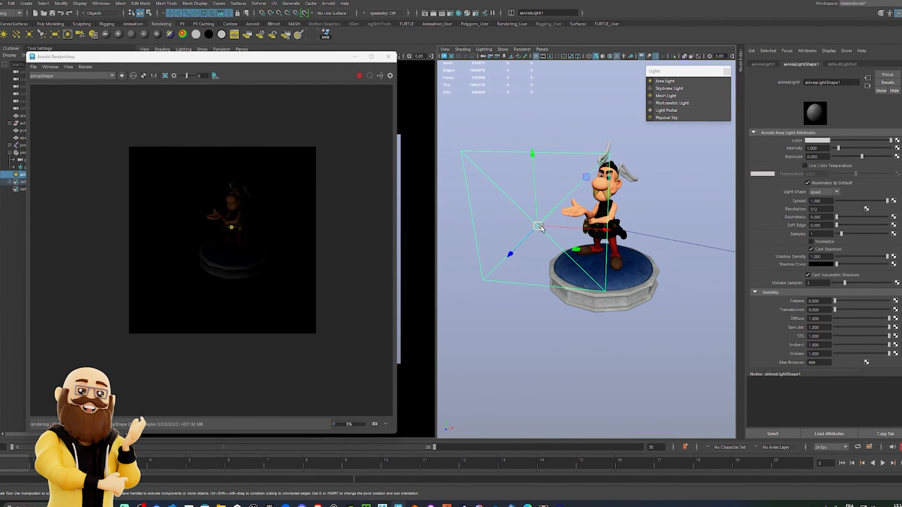
drag(541, 227, 589, 220)
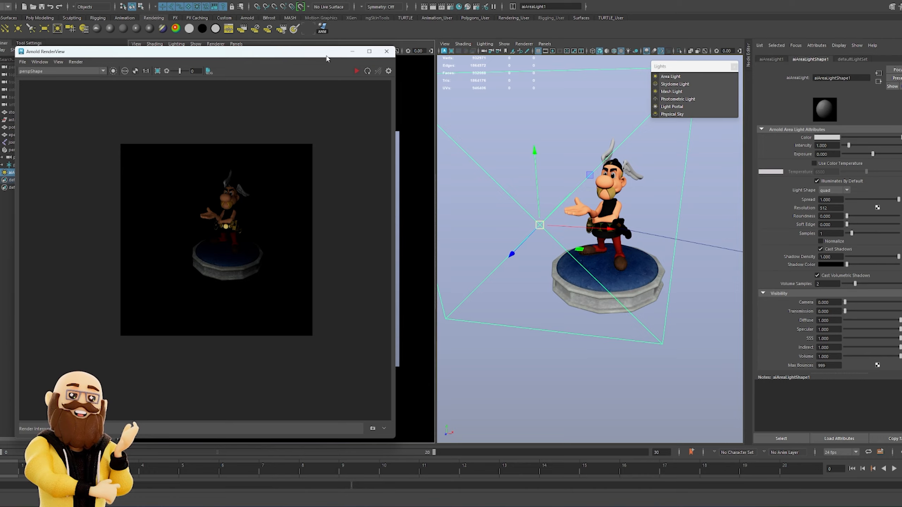
mouse_move(326, 56)
mouse_down()
mouse_move(337, 60)
mouse_move(315, 61)
mouse_up()
Step: Create an Arnold skydome light surrounding the character and its pedestal
alt+drag(674, 307, 652, 305)
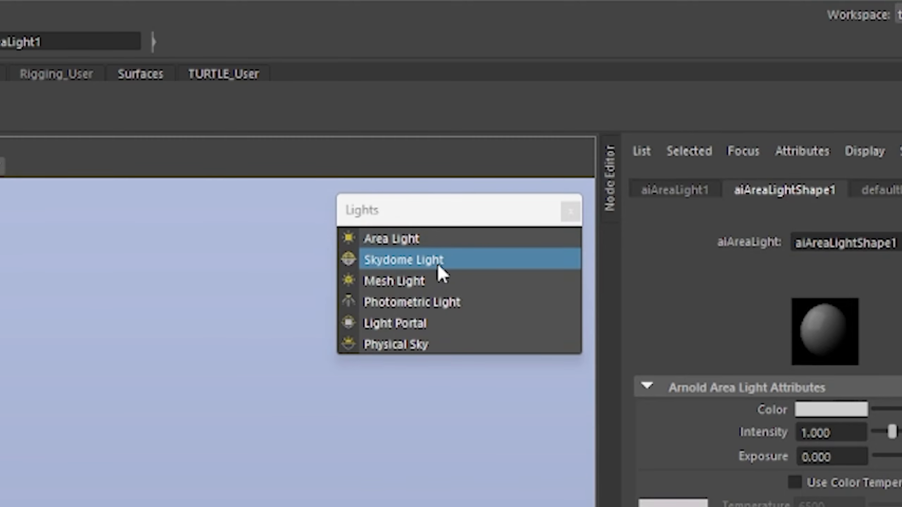
click(439, 269)
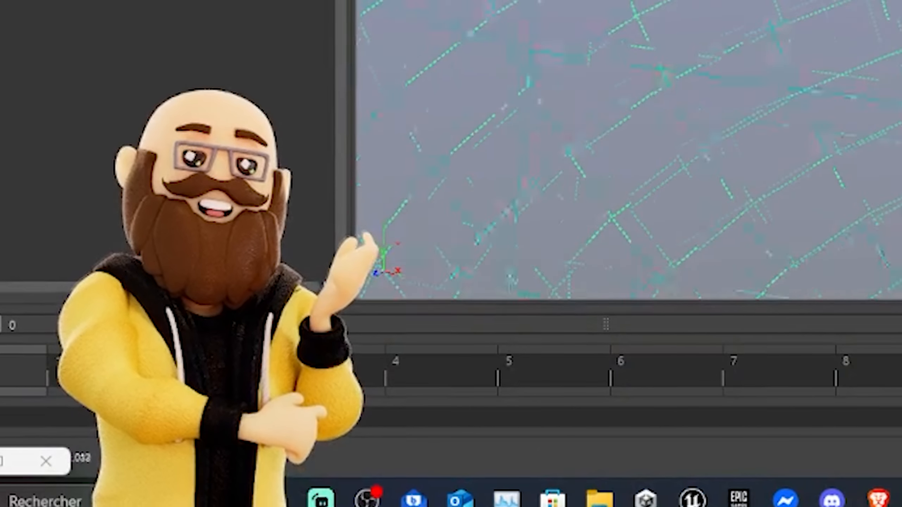
alt+drag(603, 149, 657, 149)
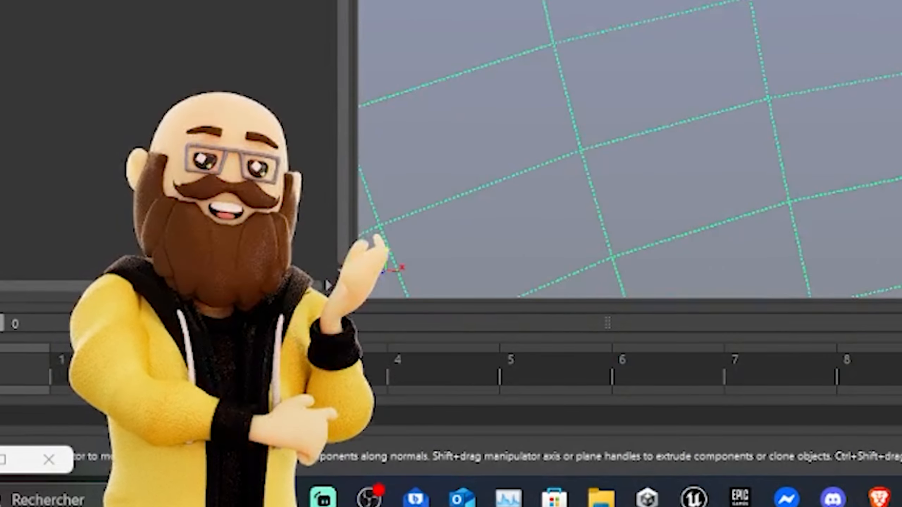
alt+drag(622, 177, 657, 139)
alt+drag(603, 160, 596, 205)
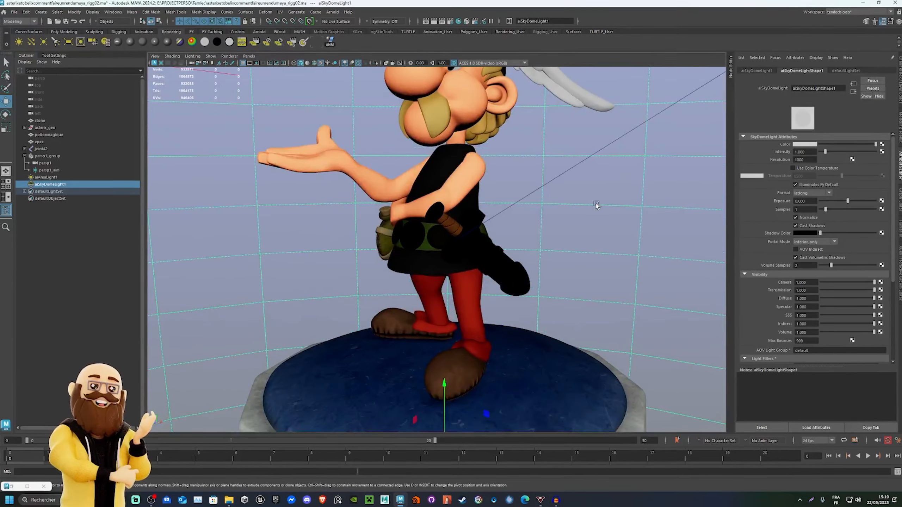
alt+right_drag(595, 205, 520, 186)
alt+drag(520, 186, 523, 231)
alt+right_drag(524, 231, 449, 215)
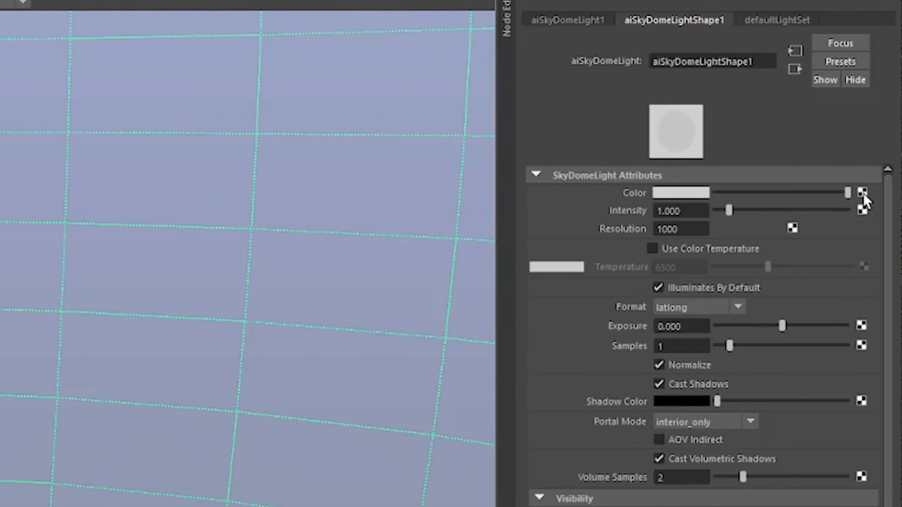
Step: Connect a file texture to the skydome light's color and load the image studiointerrior_4k.exr from the hdri folder
click(863, 194)
click(545, 221)
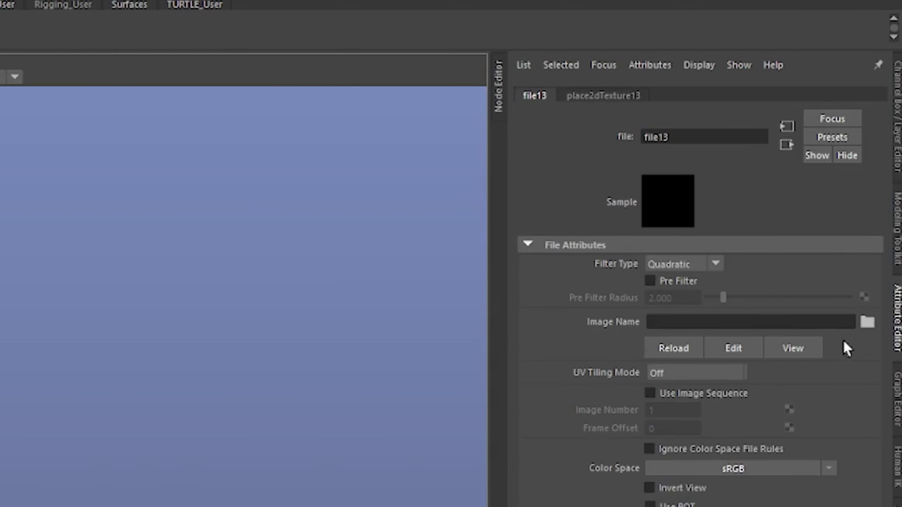
click(867, 321)
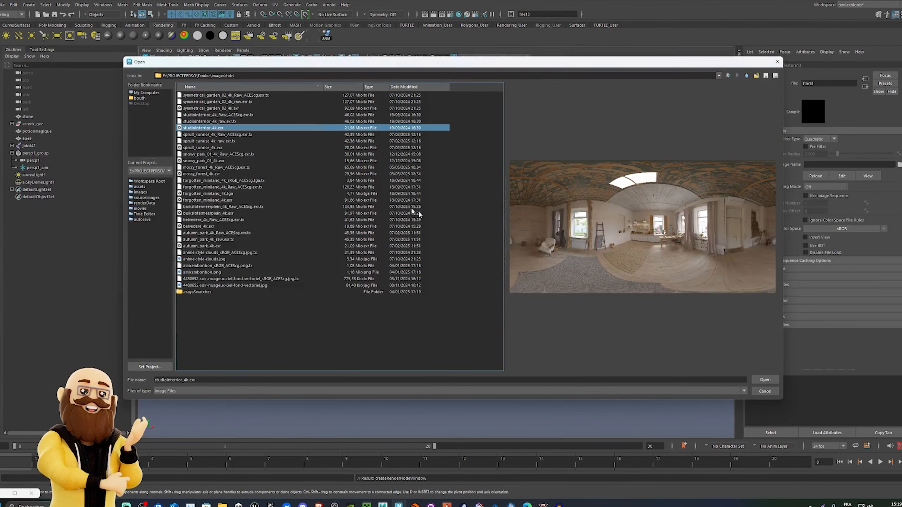
key(Return)
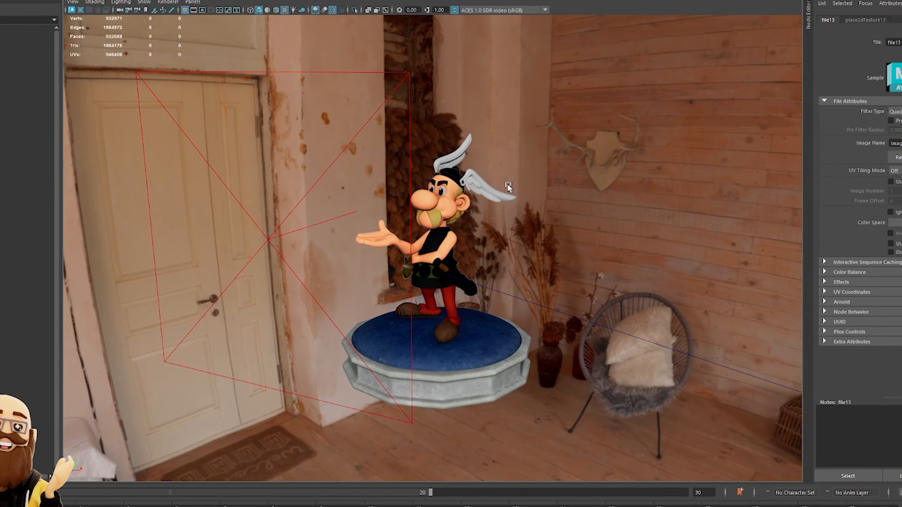
Step: Frame the character's head, bring back the Arnold RenderView and start a live render with the skydome lighting
scroll(520, 194, up, 5)
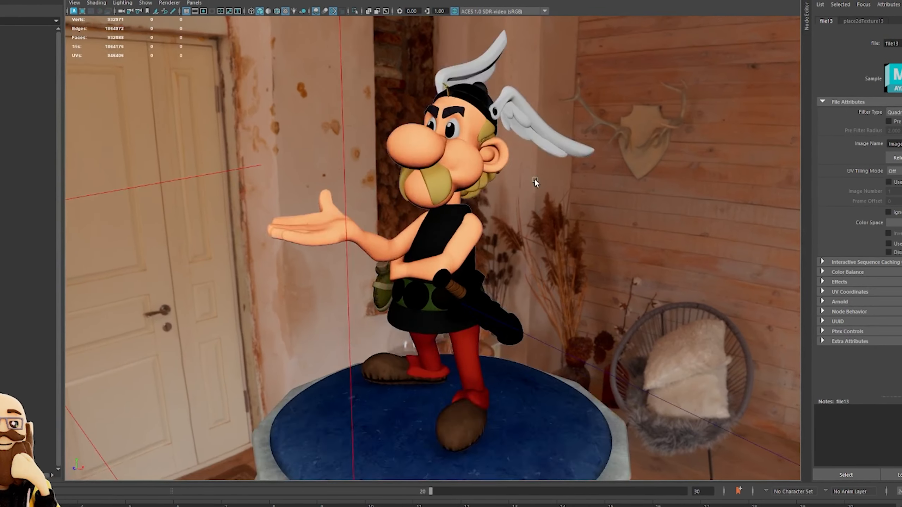
scroll(535, 182, up, 10)
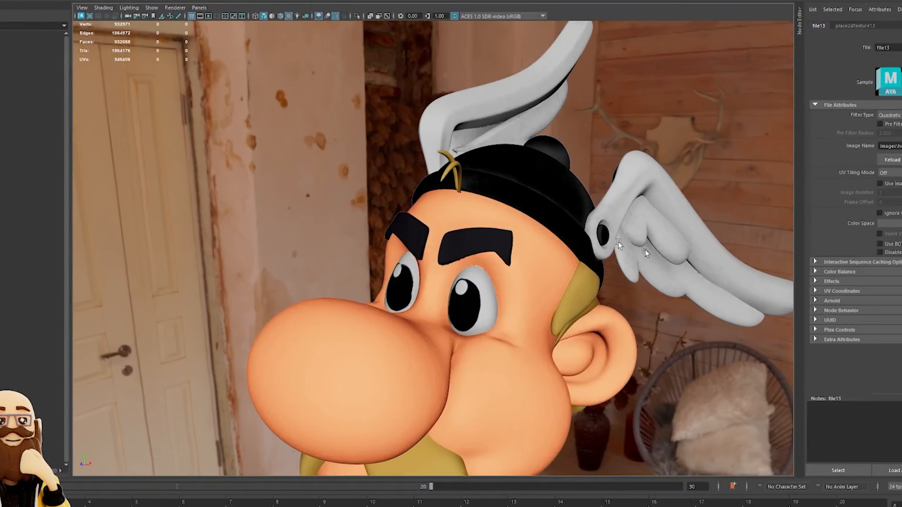
alt+drag(645, 249, 602, 242)
alt+right_drag(601, 243, 468, 257)
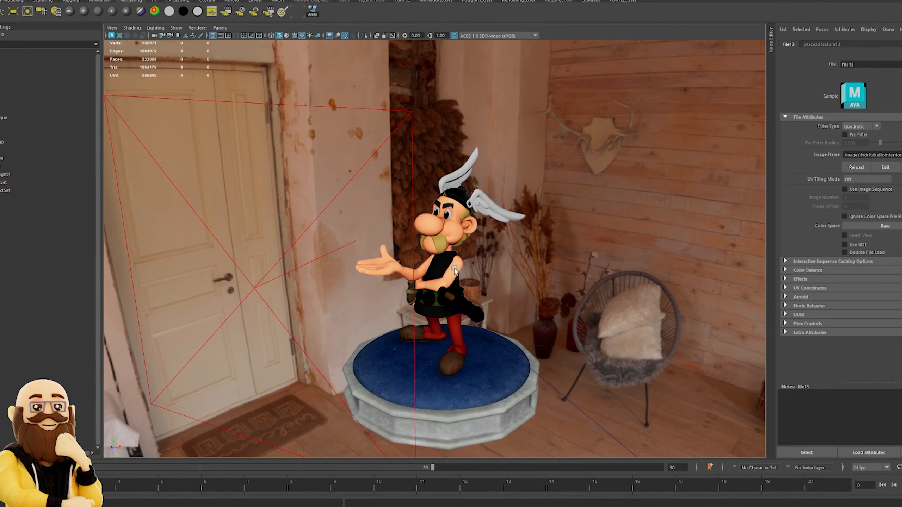
alt+right_drag(481, 233, 534, 314)
mouse_move(485, 267)
alt+mouse_down()
mouse_move(461, 253)
mouse_move(489, 255)
alt+mouse_up()
click(1, 505)
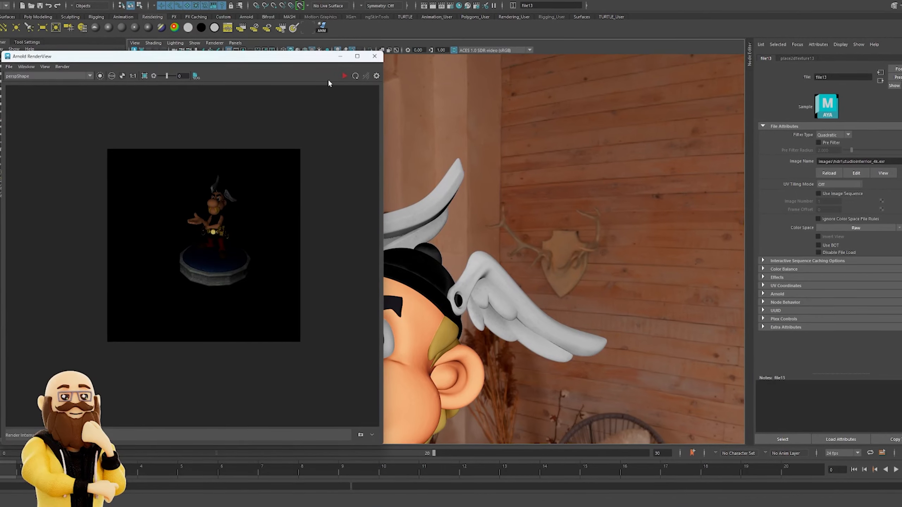
click(346, 80)
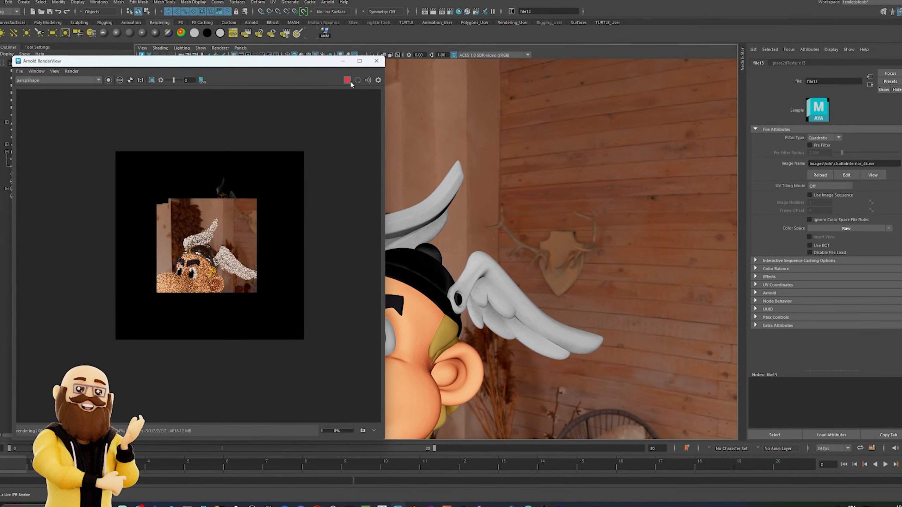
Step: Examine the helmet and wings up close in the live render and minimize the RenderView
scroll(235, 248, up, 4)
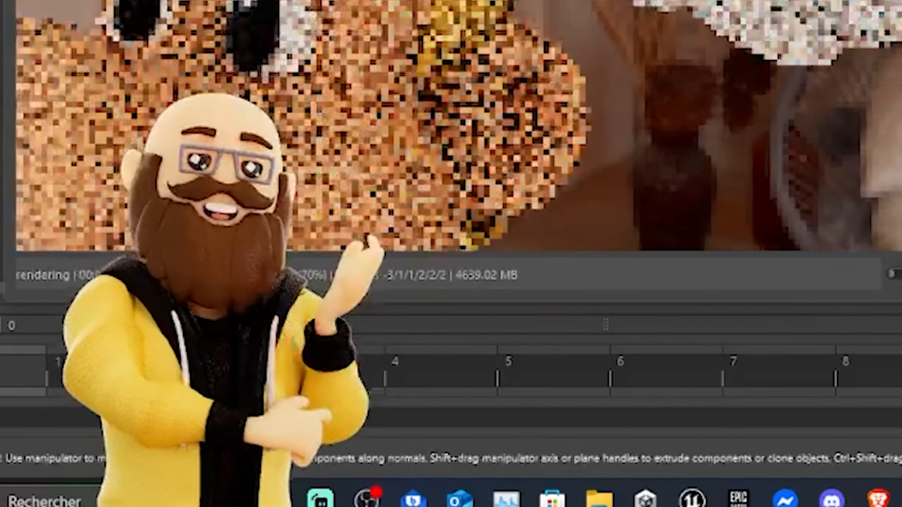
alt+drag(533, 248, 575, 248)
alt+right_drag(533, 249, 596, 248)
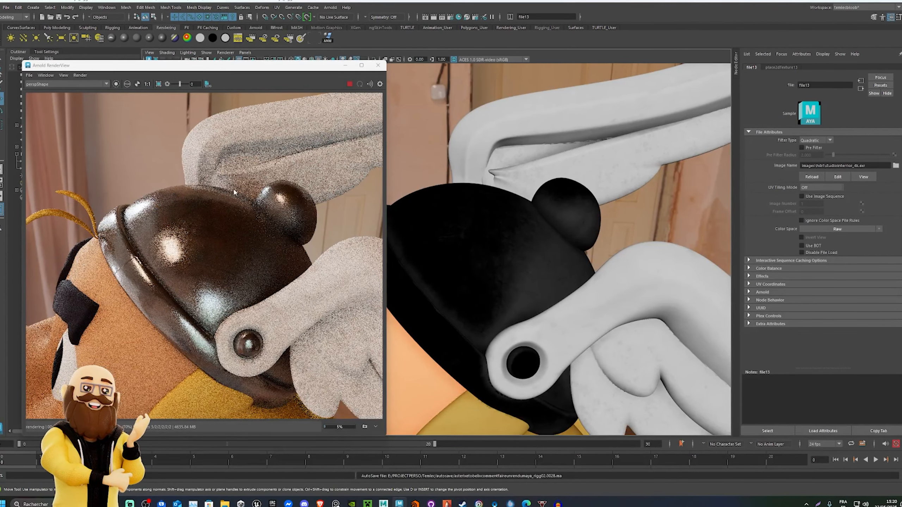
click(345, 65)
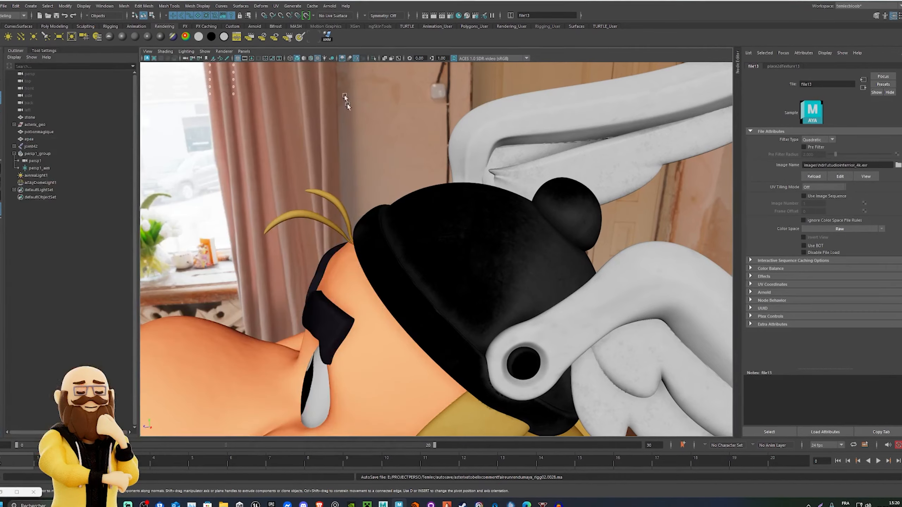
Step: Add a second Arnold area light on the opposite side of the character and rotate it to face the character
alt+drag(358, 233, 387, 231)
scroll(425, 262, down, 10)
scroll(437, 261, down, 6)
alt+drag(437, 262, 273, 311)
click(437, 257)
key(e)
key(w)
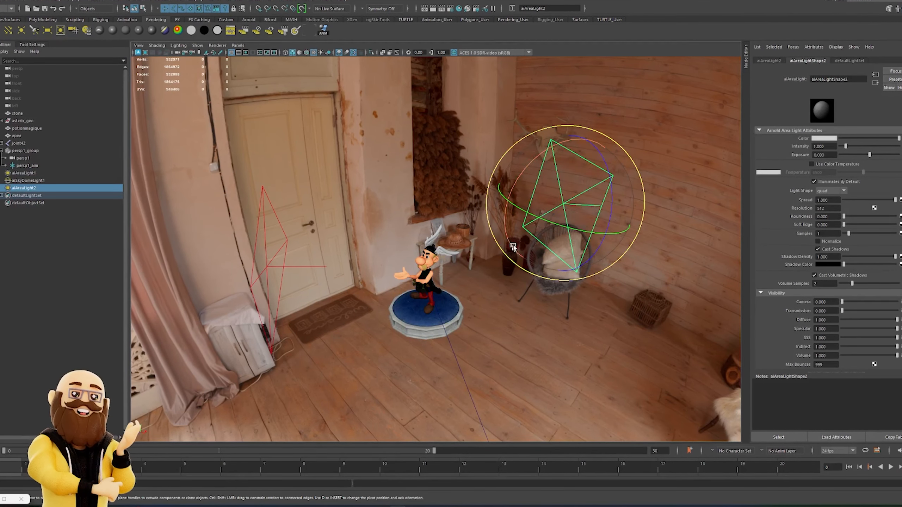
drag(512, 247, 601, 217)
drag(541, 237, 528, 262)
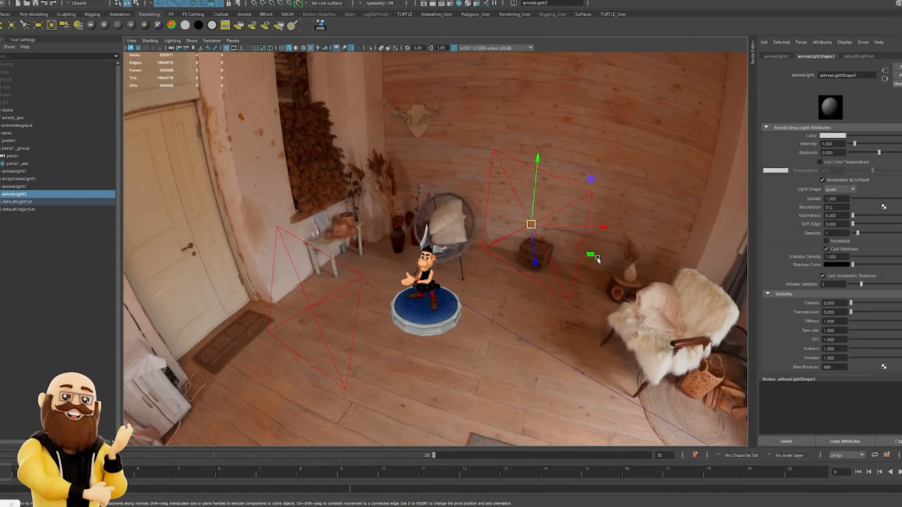
Step: Place a third area light low in front of the pedestal and rotate it toward the character
key(e)
drag(544, 397, 405, 363)
drag(452, 346, 466, 340)
key(r)
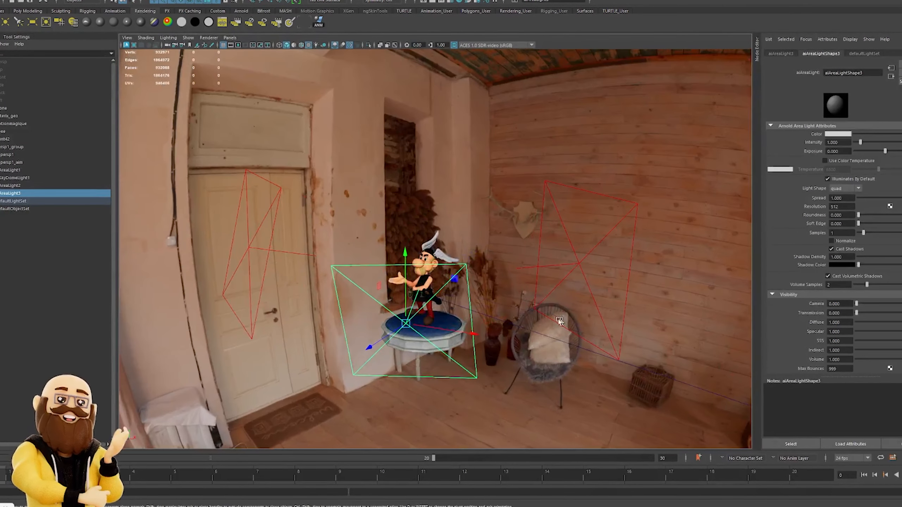
alt+right_drag(559, 321, 477, 340)
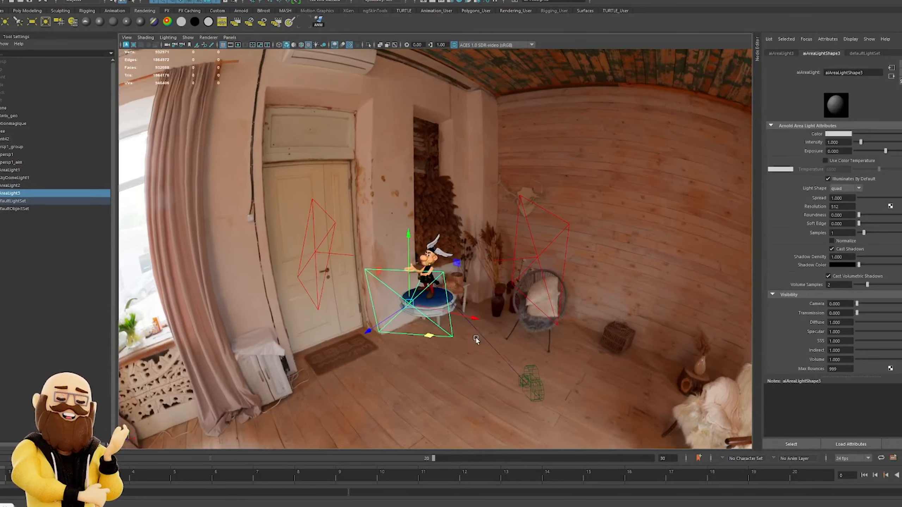
alt+right_drag(299, 290, 312, 281)
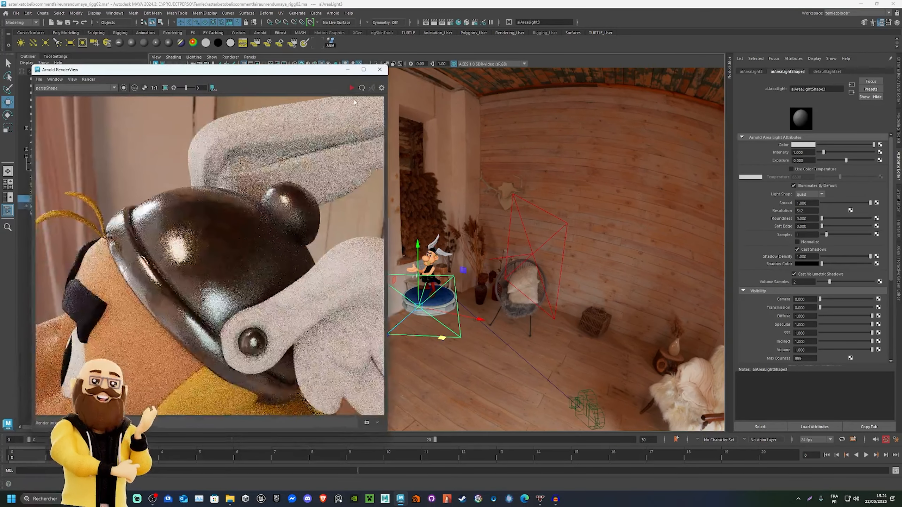
Step: Start the live render in the Arnold RenderView and switch its camera to persp1Shape
click(352, 88)
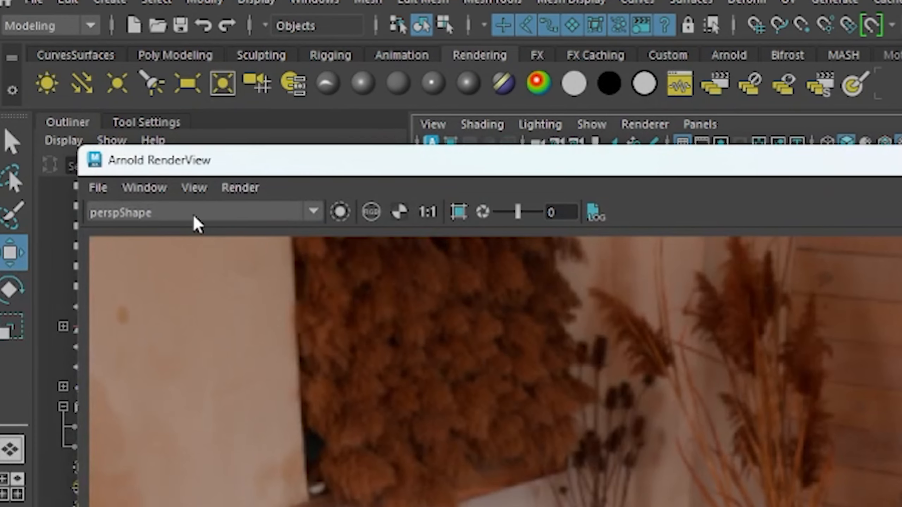
click(194, 215)
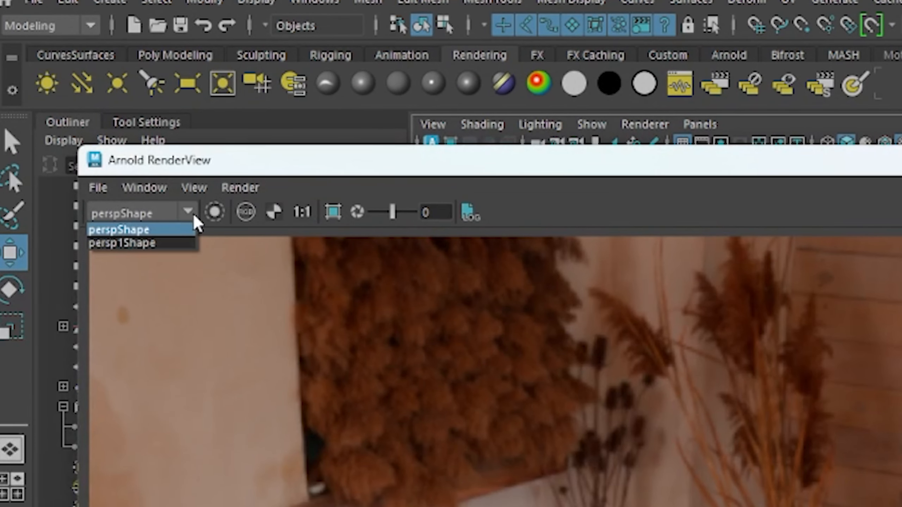
click(167, 244)
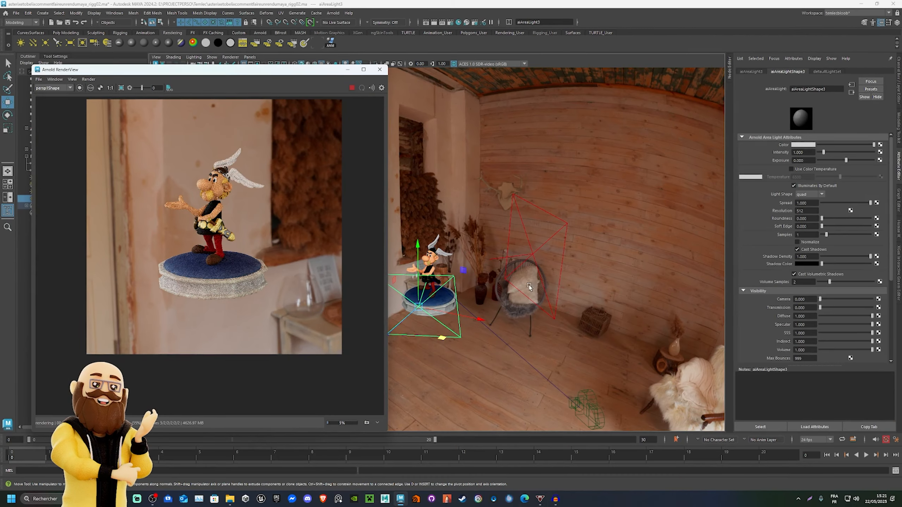
Step: Reposition the persp1 camera and its aim so the character and pedestal are framed closer in the live render
click(597, 411)
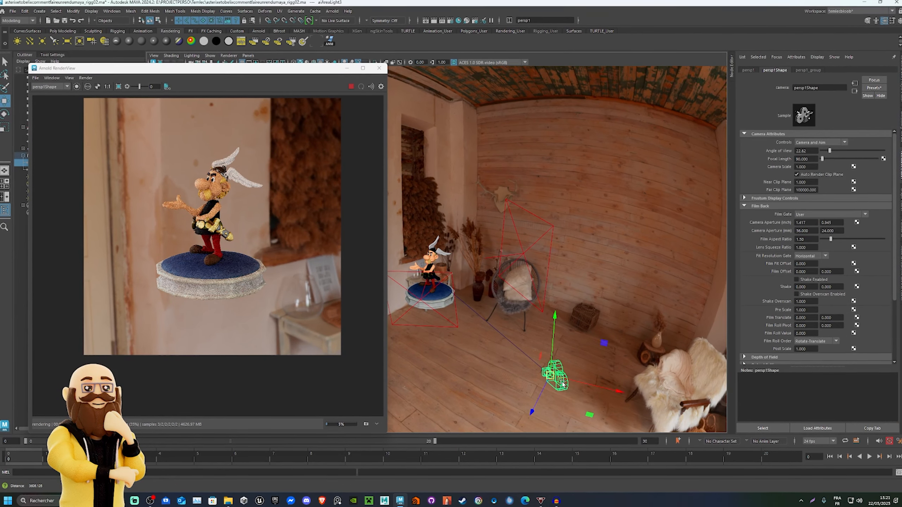
scroll(587, 415, down, 1)
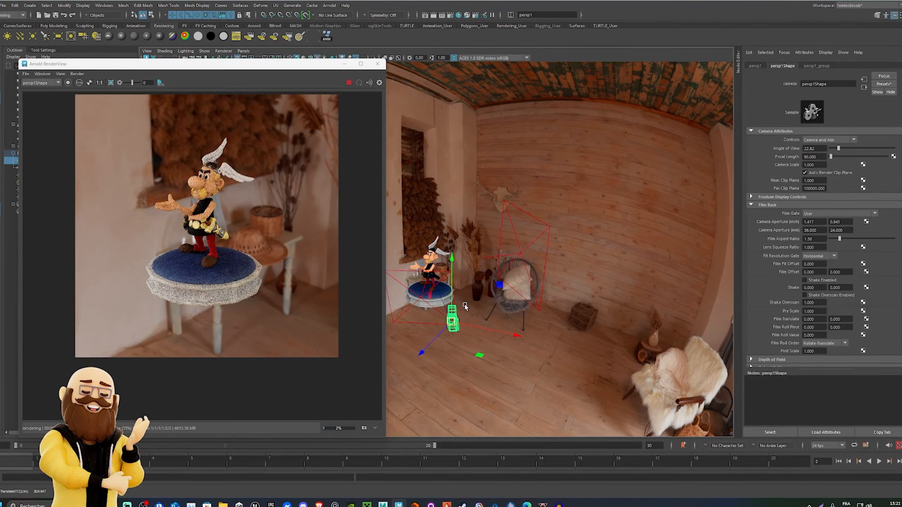
drag(465, 306, 415, 165)
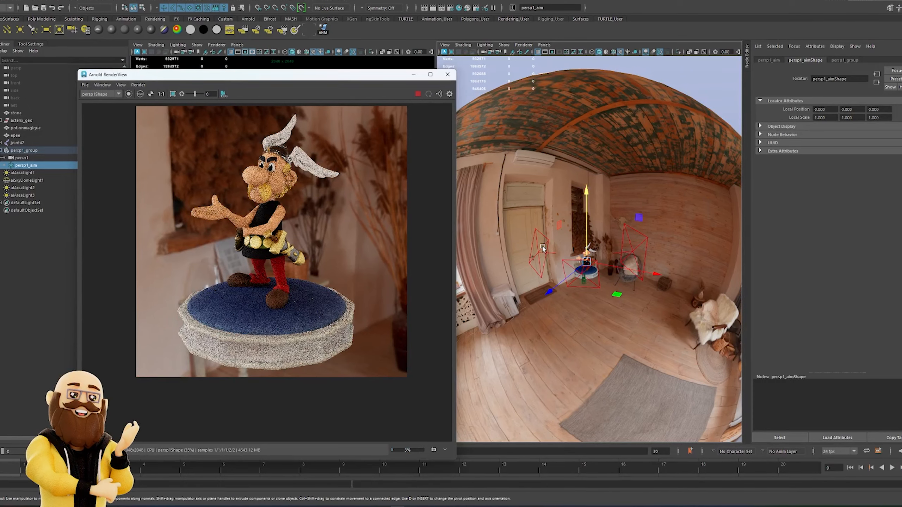
Step: Set the exposure of aiAreaLight1 to 1.234 and select the area light on the opposite side of the character
click(542, 248)
click(879, 155)
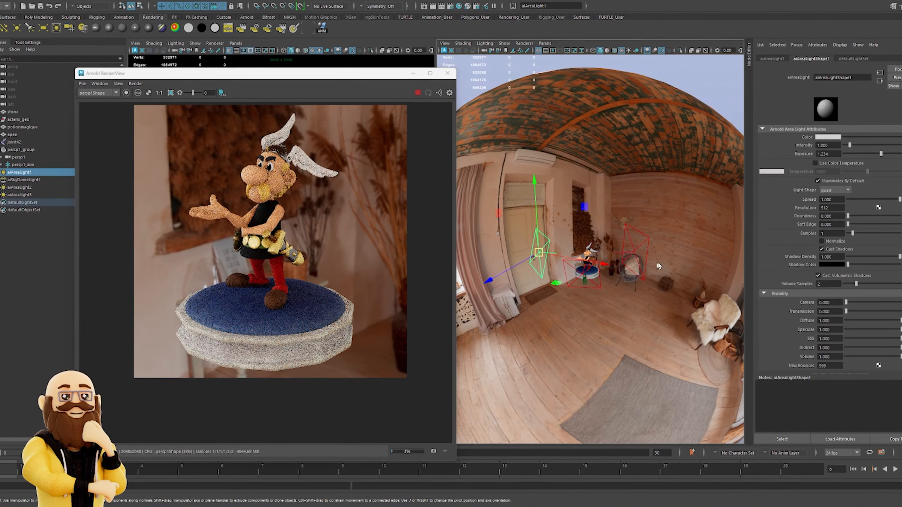
click(648, 239)
Step: Select the skydome light and set its Camera visibility to 0
click(617, 153)
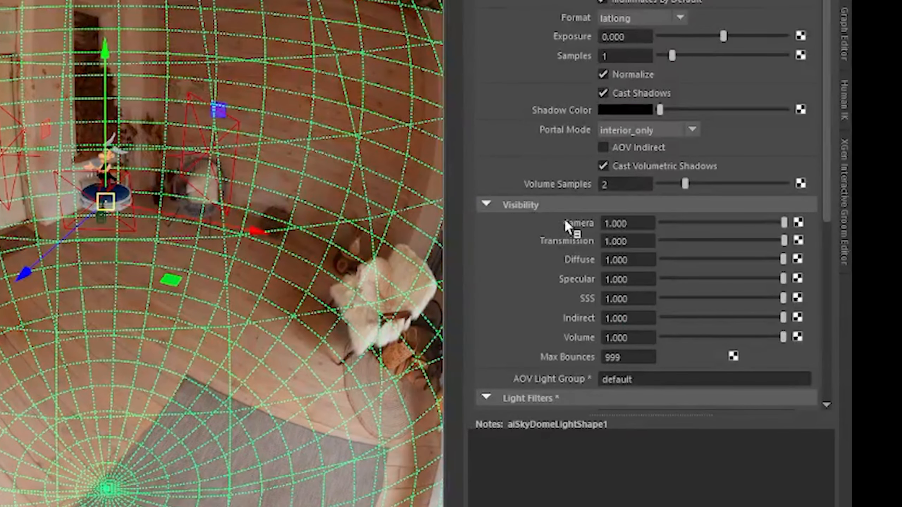
drag(669, 223, 633, 218)
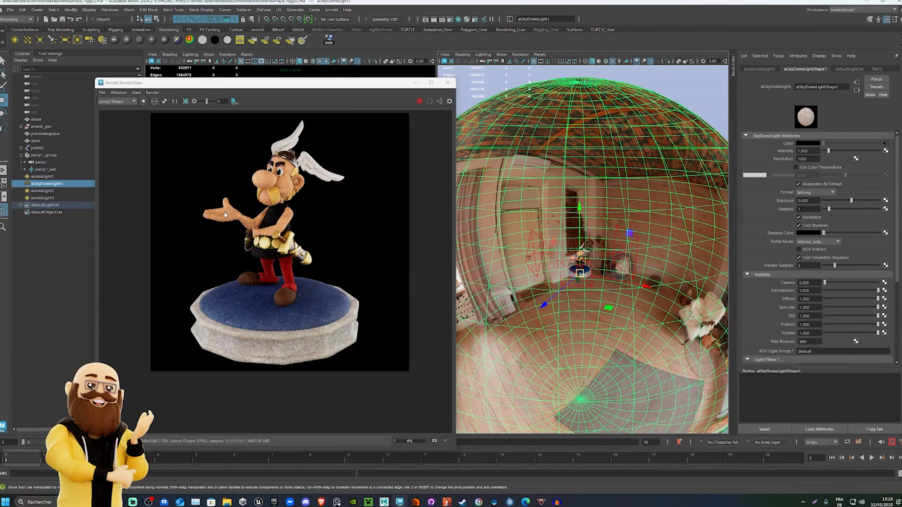
Step: Open the render settings and choose the image format for the rendered file
click(450, 17)
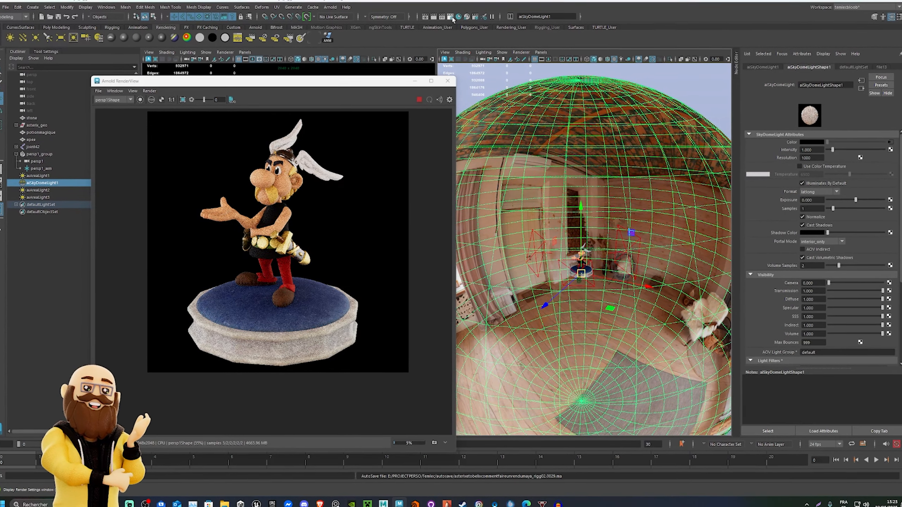
scroll(464, 209, up, 2)
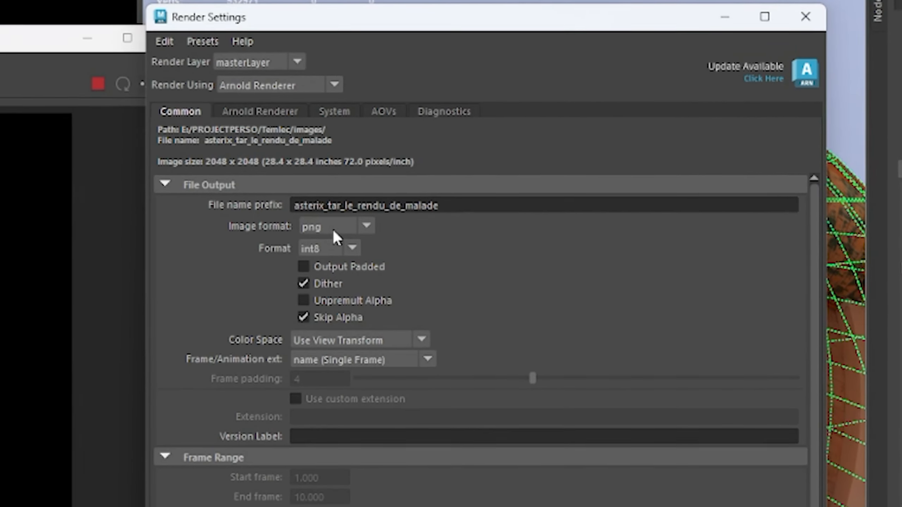
click(332, 227)
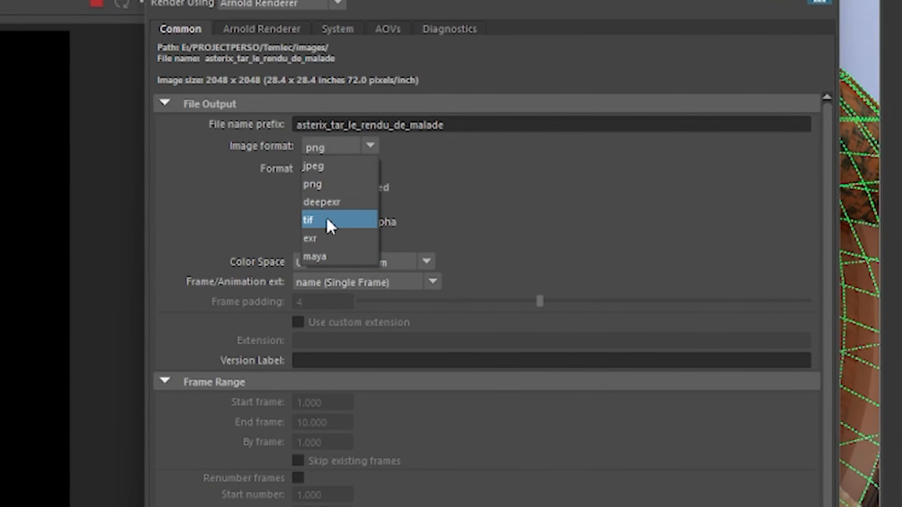
click(322, 201)
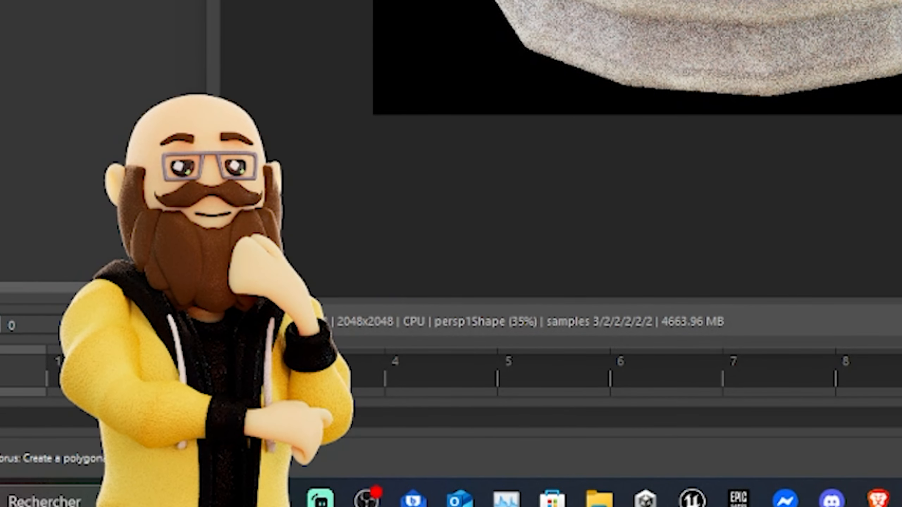
Step: Create a polygon plane, scale it into a large blue backdrop behind and under the character, and refresh the live render
click(80, 41)
key(r)
drag(578, 272, 678, 289)
key(w)
click(419, 100)
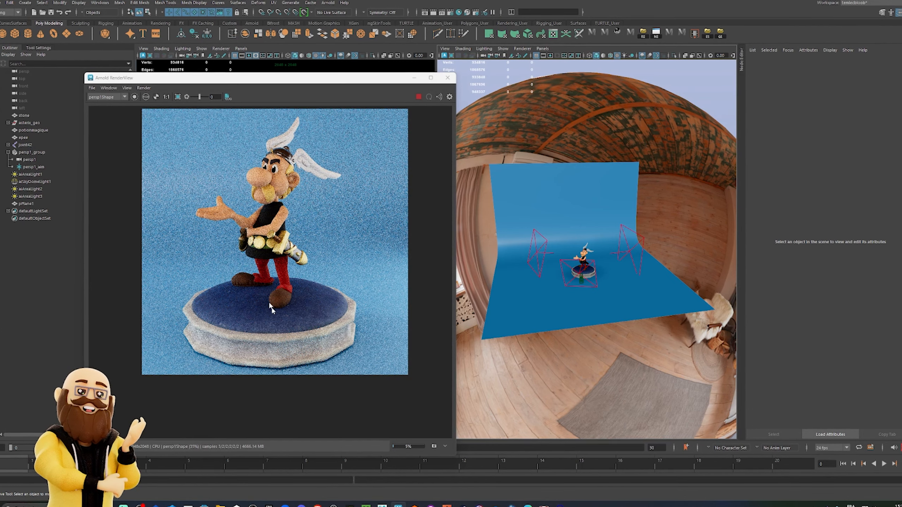
Step: Check the RenderView's image saving options, stop the live render and close the RenderView
click(90, 87)
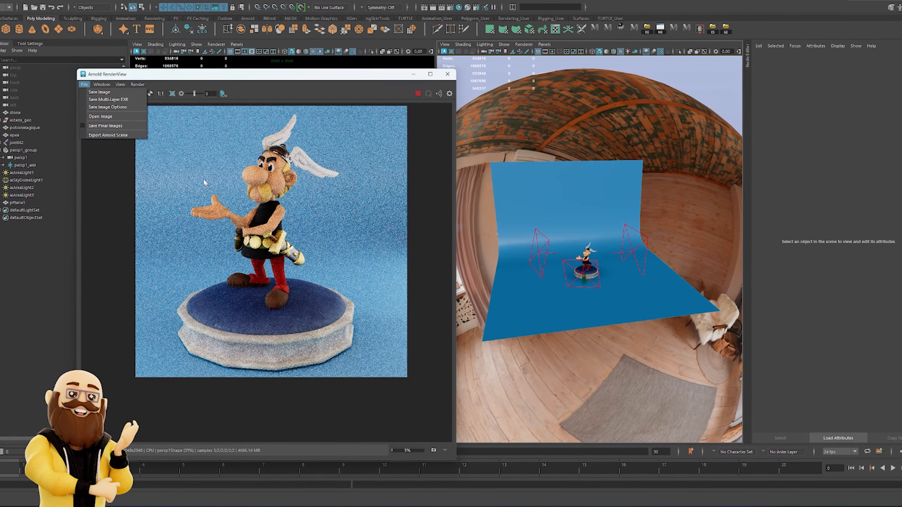
click(421, 187)
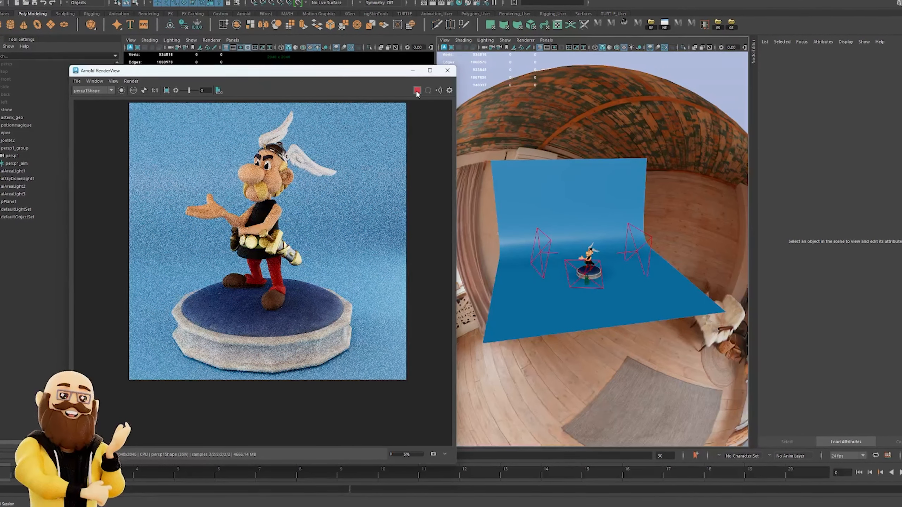
click(448, 71)
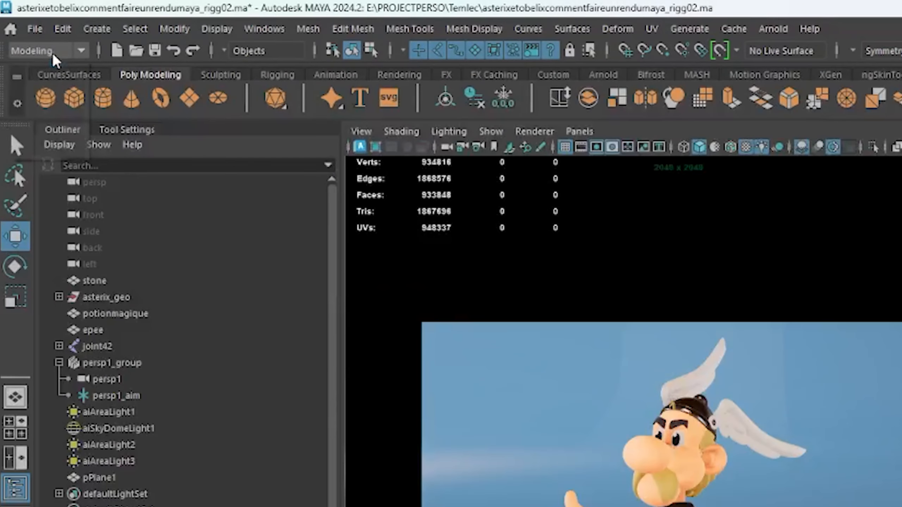
Step: Switch Maya to the Rendering mode and open the Render Sequence options
click(52, 53)
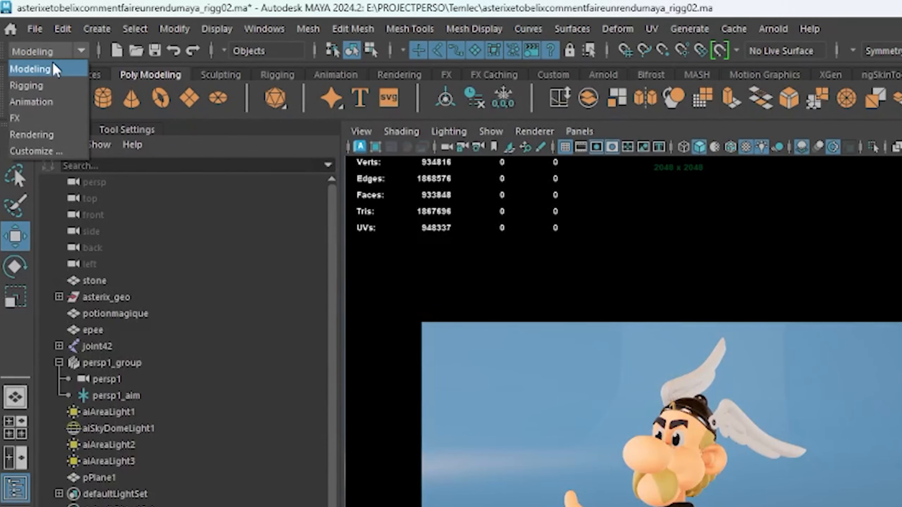
click(51, 134)
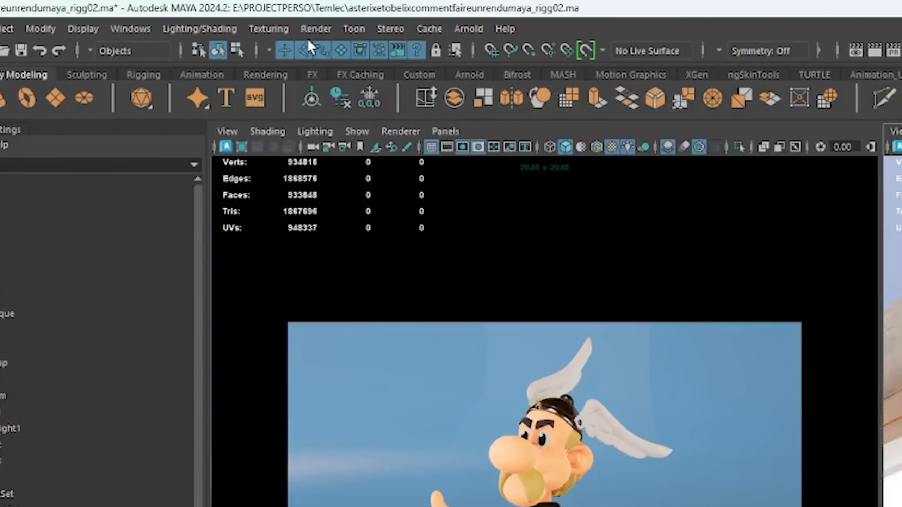
click(454, 29)
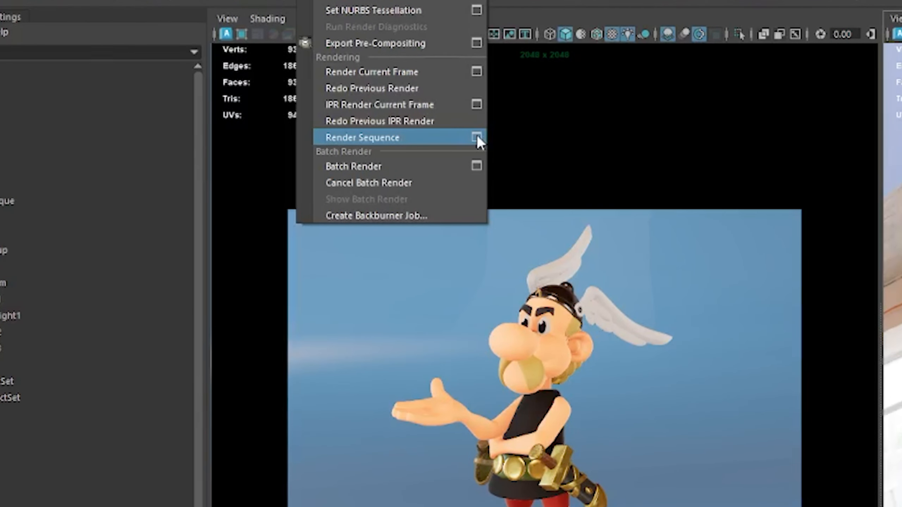
click(476, 137)
Step: Render the sequence from camera persp1 with E:/PROJECTPERSO/Temlec/images as the alternate output location
click(630, 102)
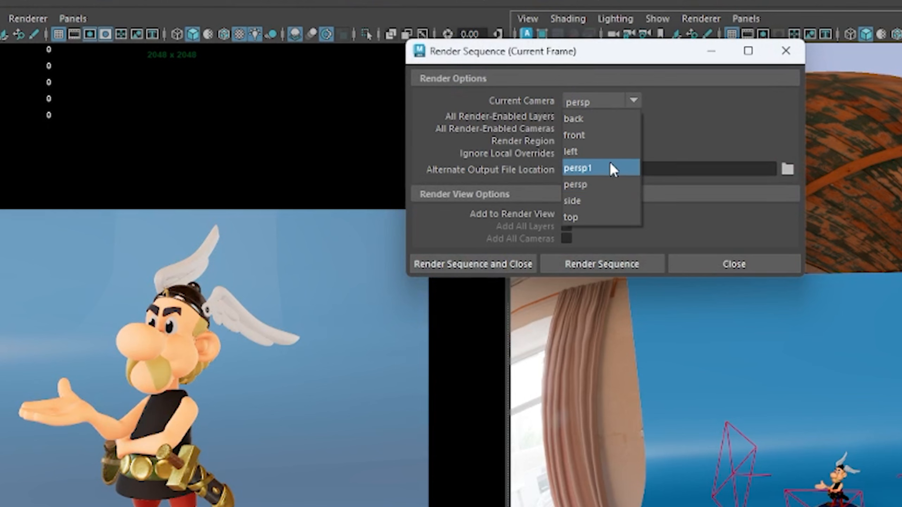
click(596, 167)
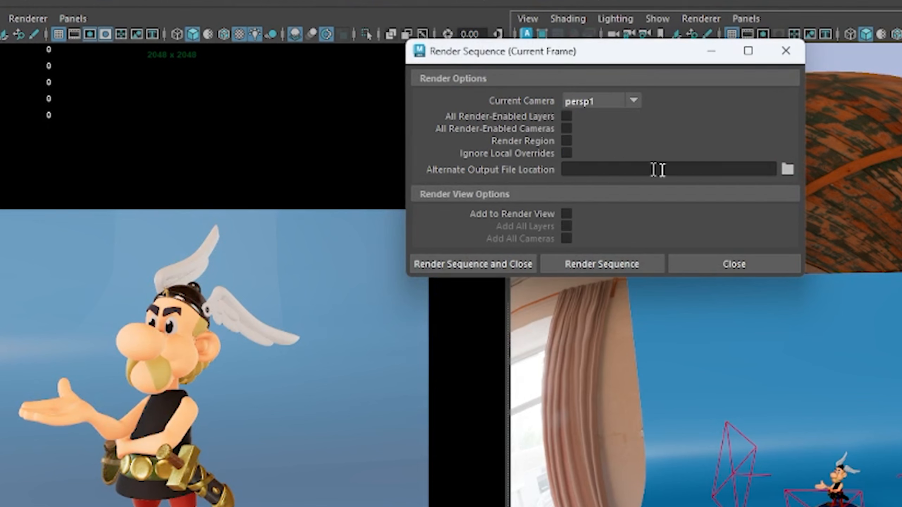
click(786, 168)
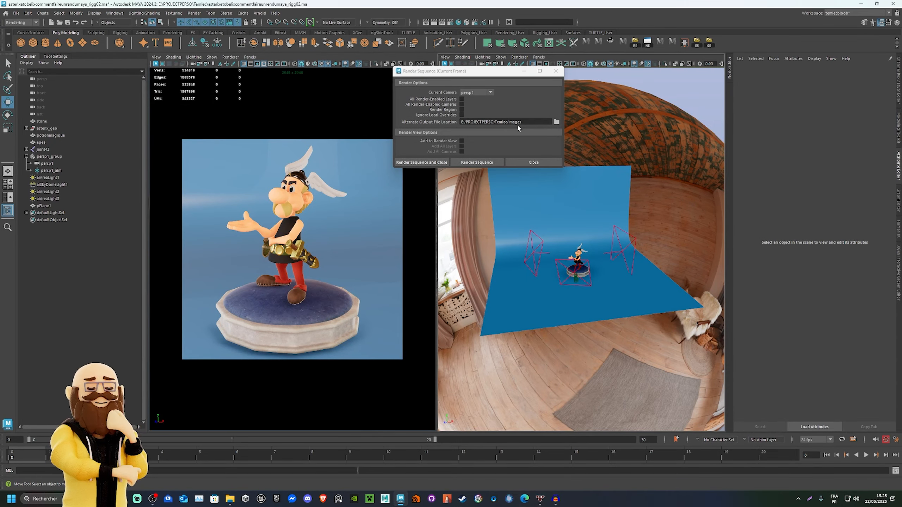
click(481, 162)
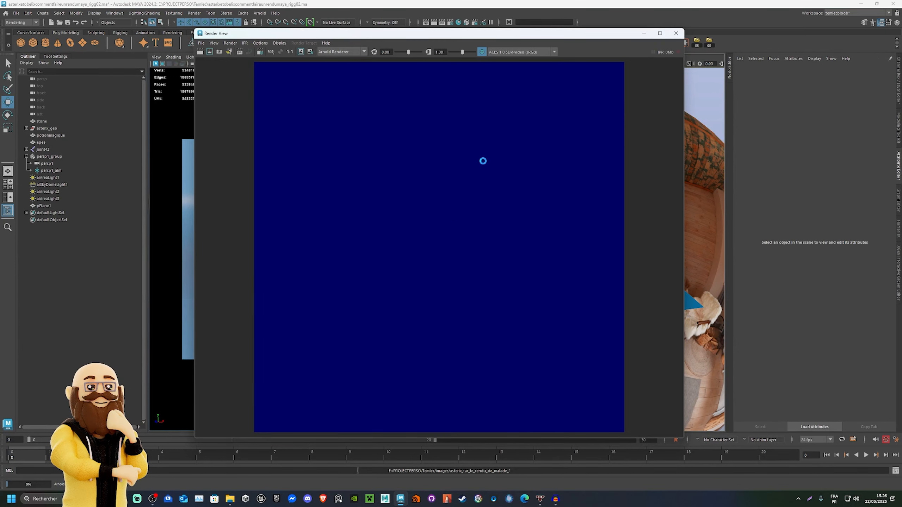